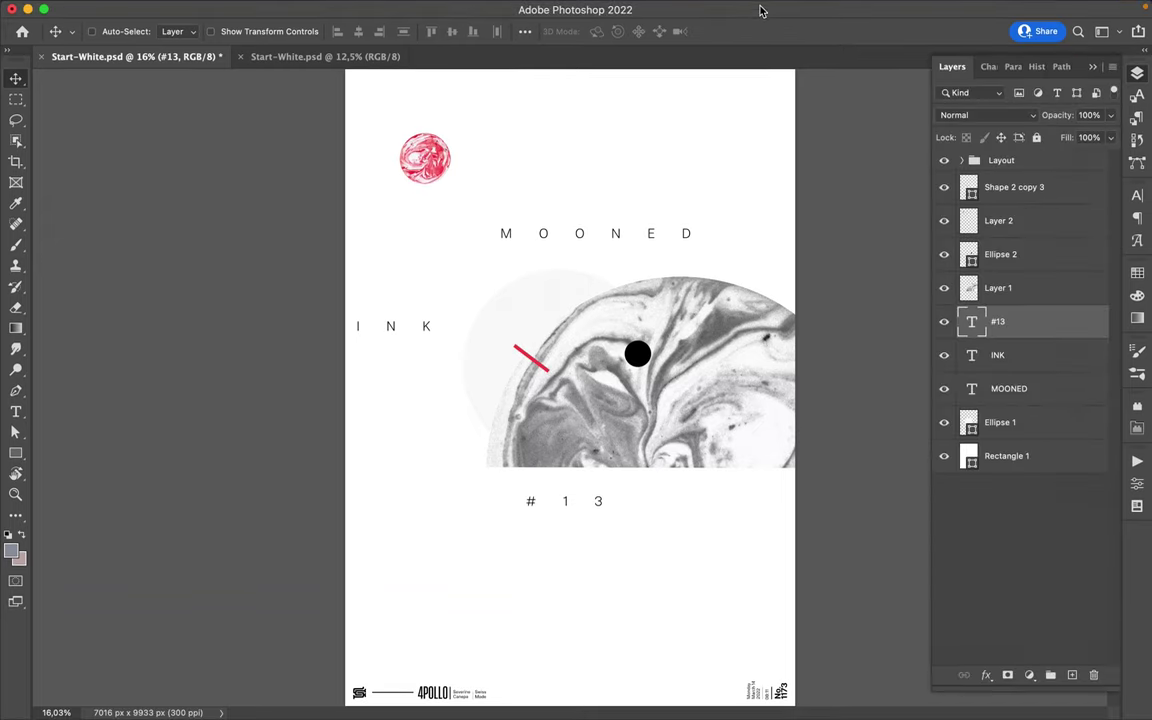
# Step: Reposition the marble half-circle and pale grey circle, then Alt-drag a marble copy to the lower left
pyautogui.click(657, 240)
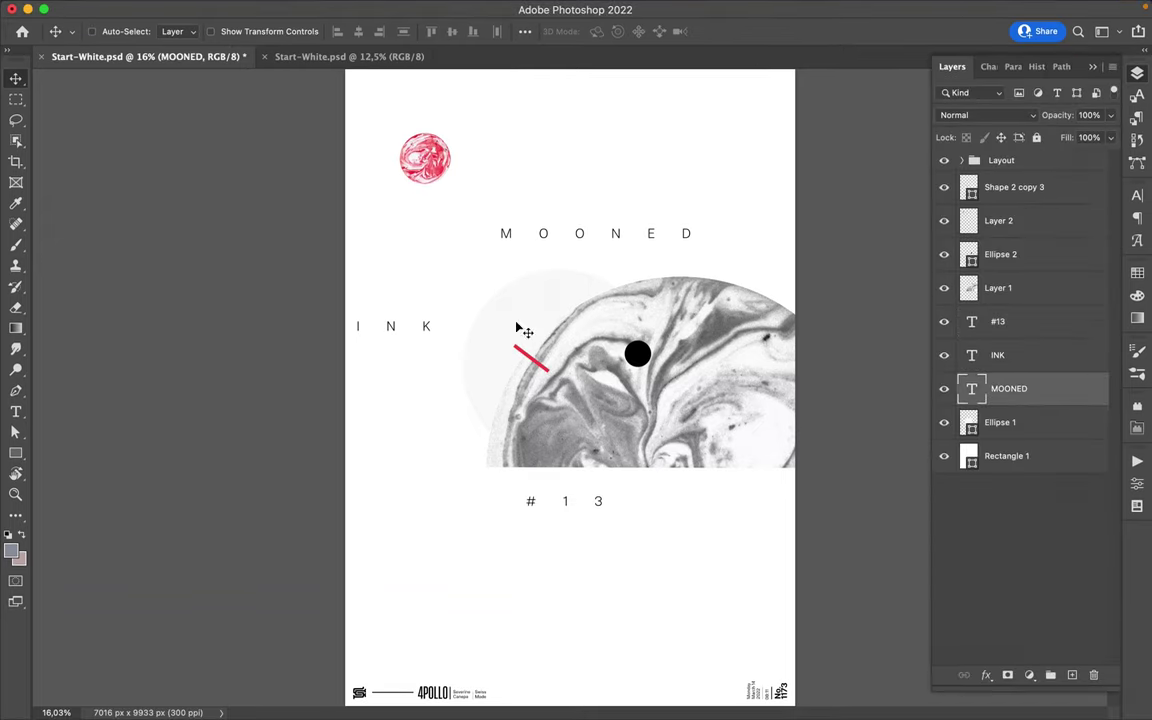
pyautogui.moveTo(681, 329)
pyautogui.mouseDown()
pyautogui.moveTo(575, 318)
pyautogui.moveTo(535, 198)
pyautogui.mouseUp()
pyautogui.moveTo(528, 398); pyautogui.dragTo(573, 373)
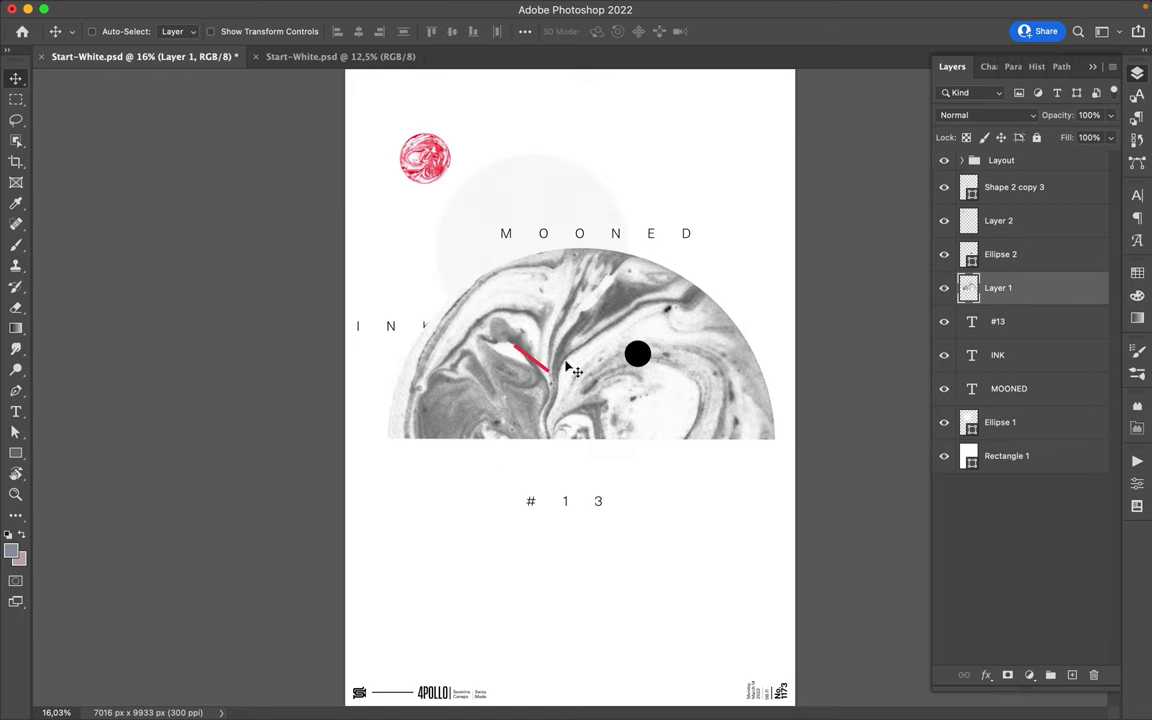
pyautogui.moveTo(550, 311); pyautogui.dragTo(415, 401)
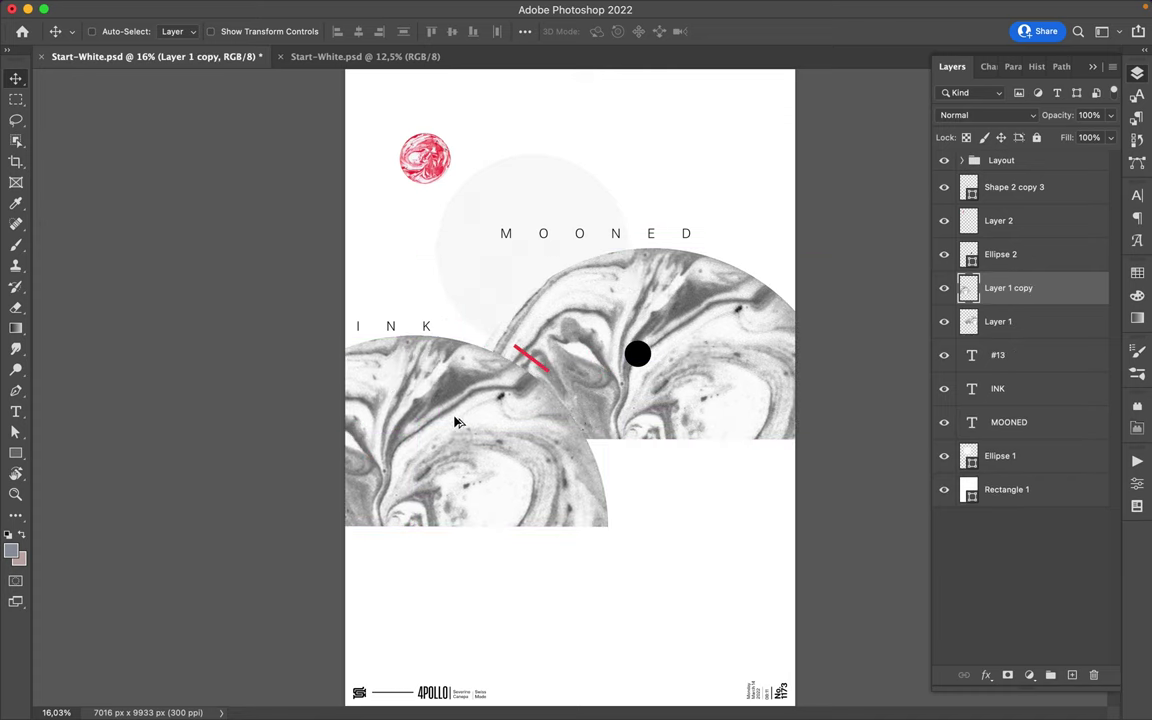
pyautogui.moveTo(415, 401); pyautogui.dragTo(440, 427)
# Step: Change the #13 text to #14 and rotate it 90° to stand vertically
pyautogui.click(598, 504)
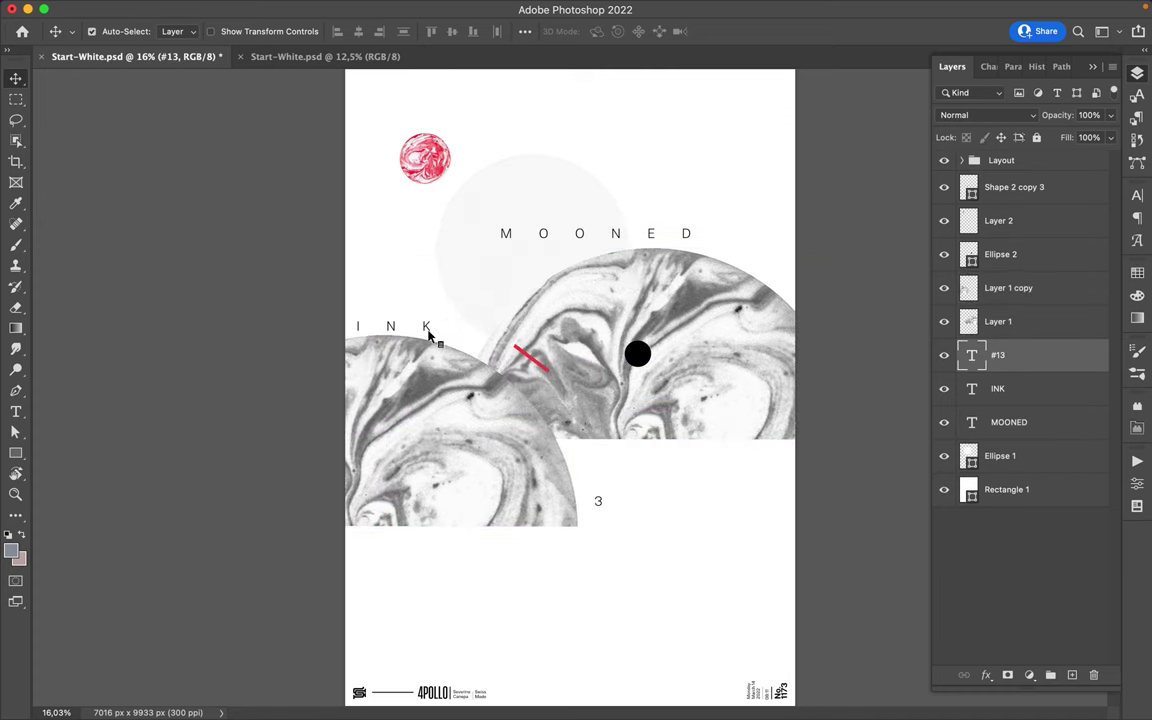
pyautogui.moveTo(598, 507); pyautogui.dragTo(637, 500)
pyautogui.press('t')
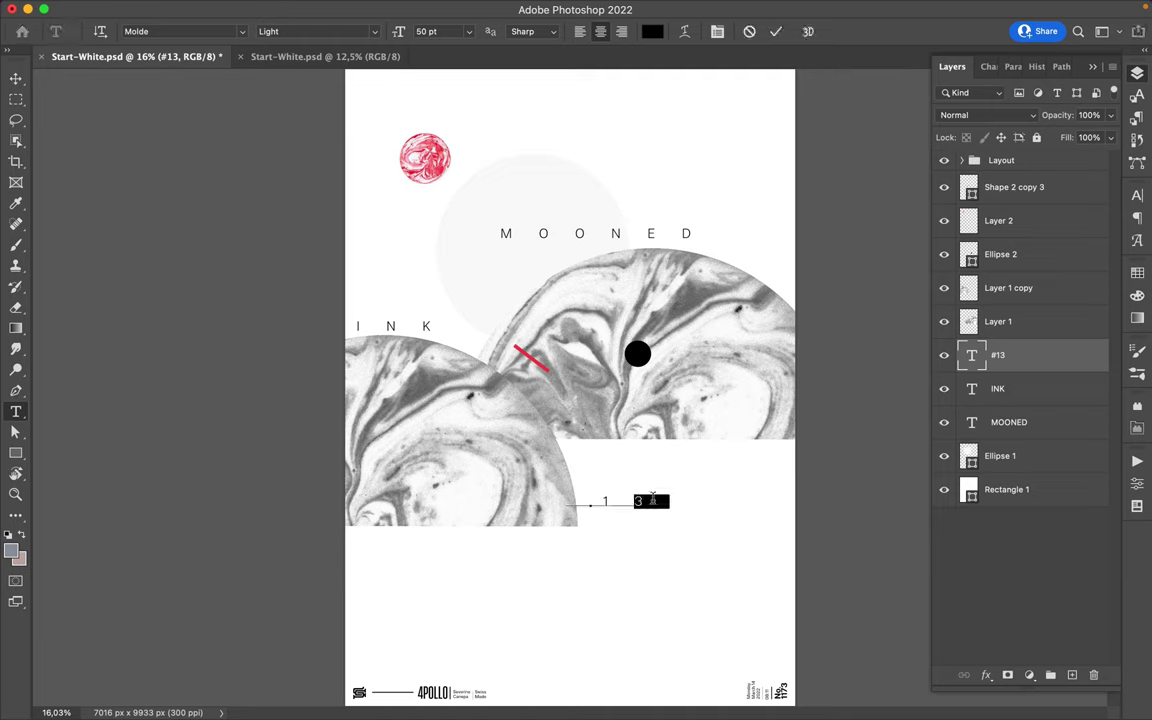
pyautogui.hotkey('ctrl', 'Return')
pyautogui.hotkey('ctrl', 't')
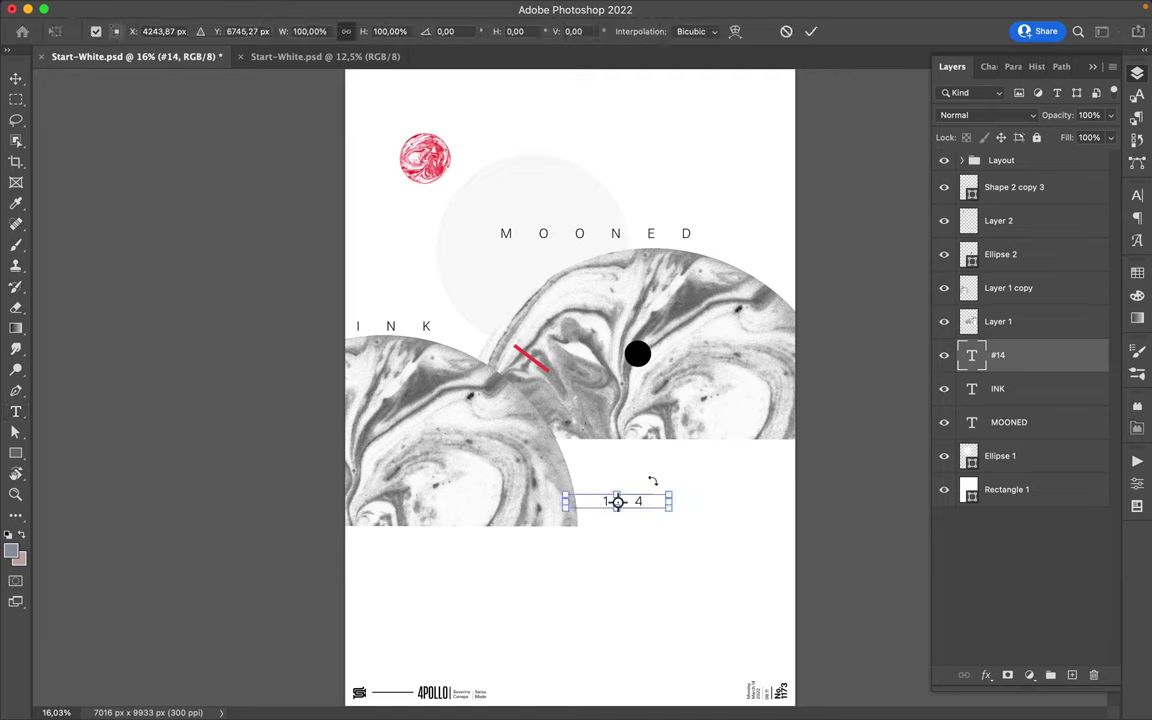
pyautogui.moveTo(604, 435); pyautogui.dragTo(550, 500)
pyautogui.press('Return')
pyautogui.press('v')
# Step: In the Character panel, set #14 to 234 pt with tracking 200
pyautogui.click(1135, 197)
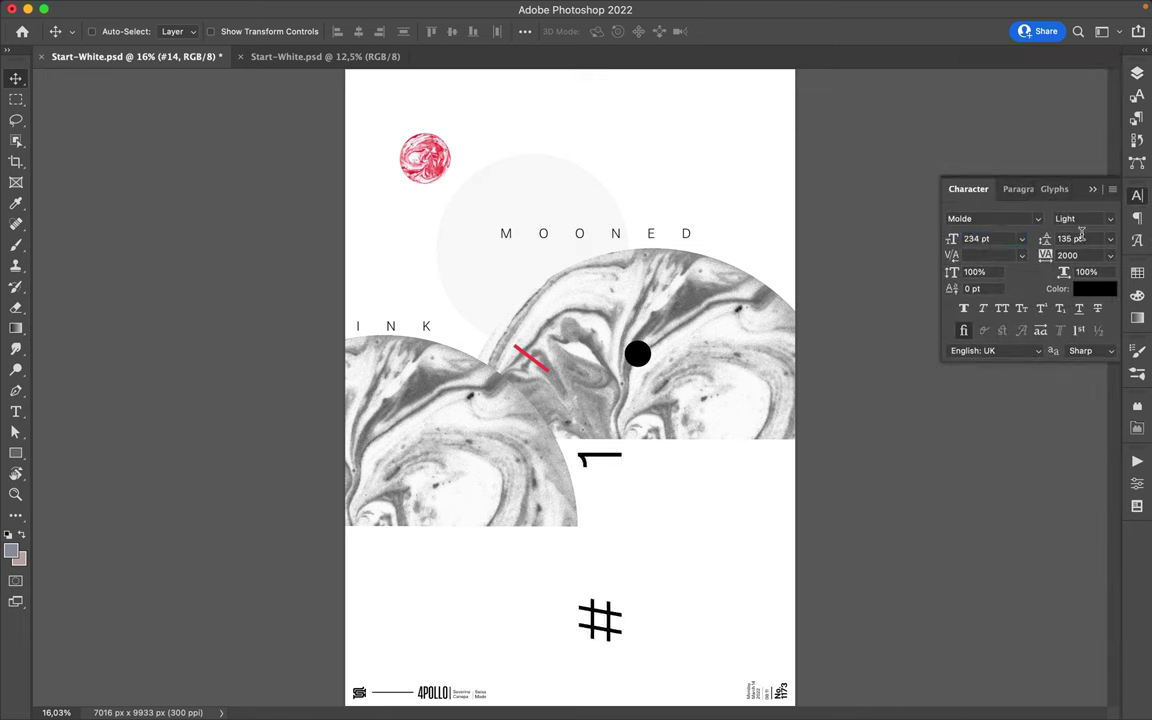
pyautogui.write('115')
pyautogui.click(1068, 255)
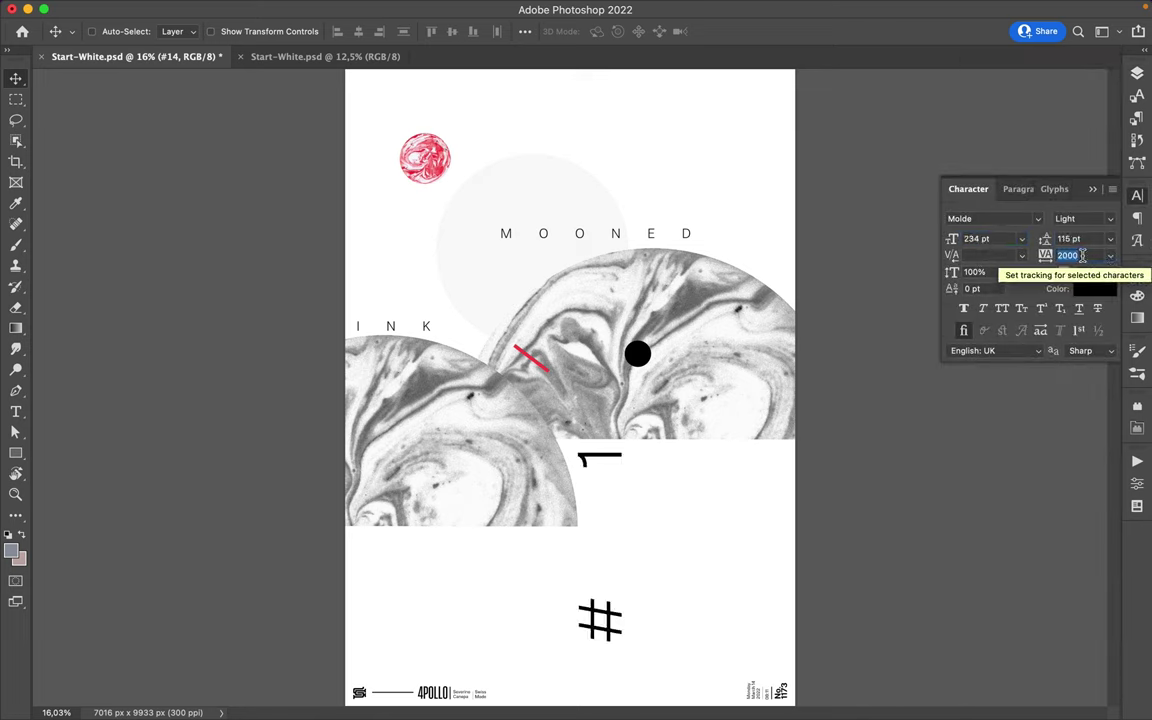
pyautogui.write('600')
pyautogui.press('Return')
pyautogui.write('200')
pyautogui.press('Return')
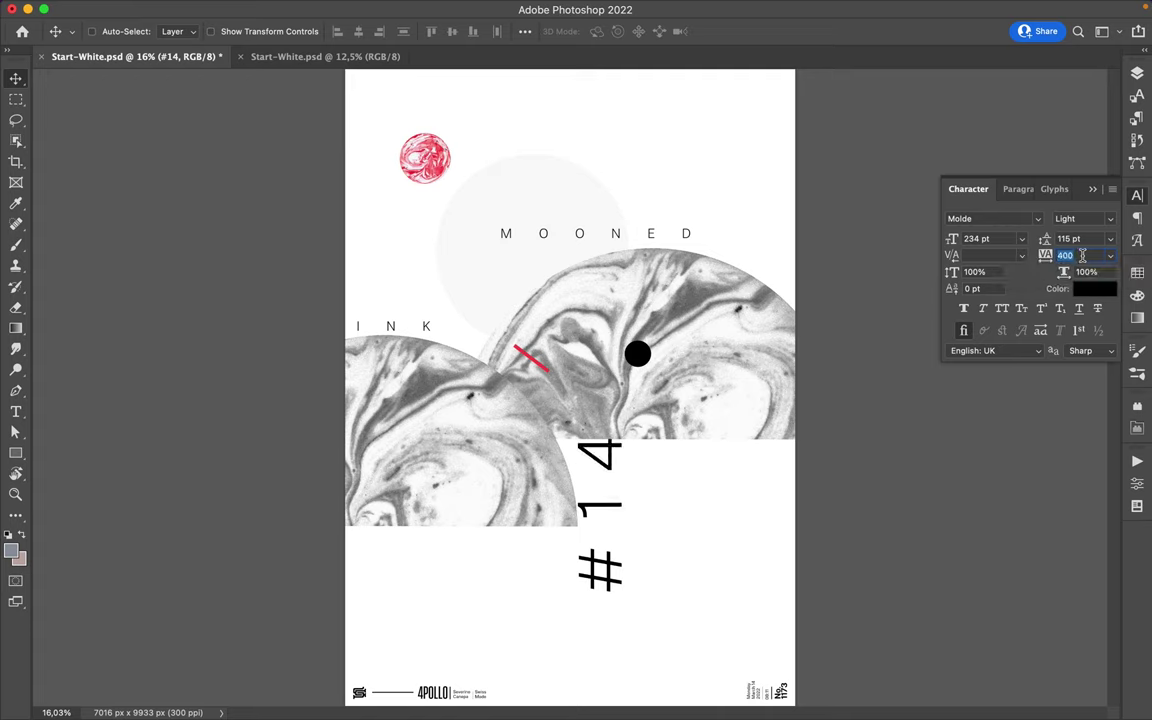
pyautogui.keyDown('ctrl'); pyautogui.click(427, 328); pyautogui.keyUp('ctrl')
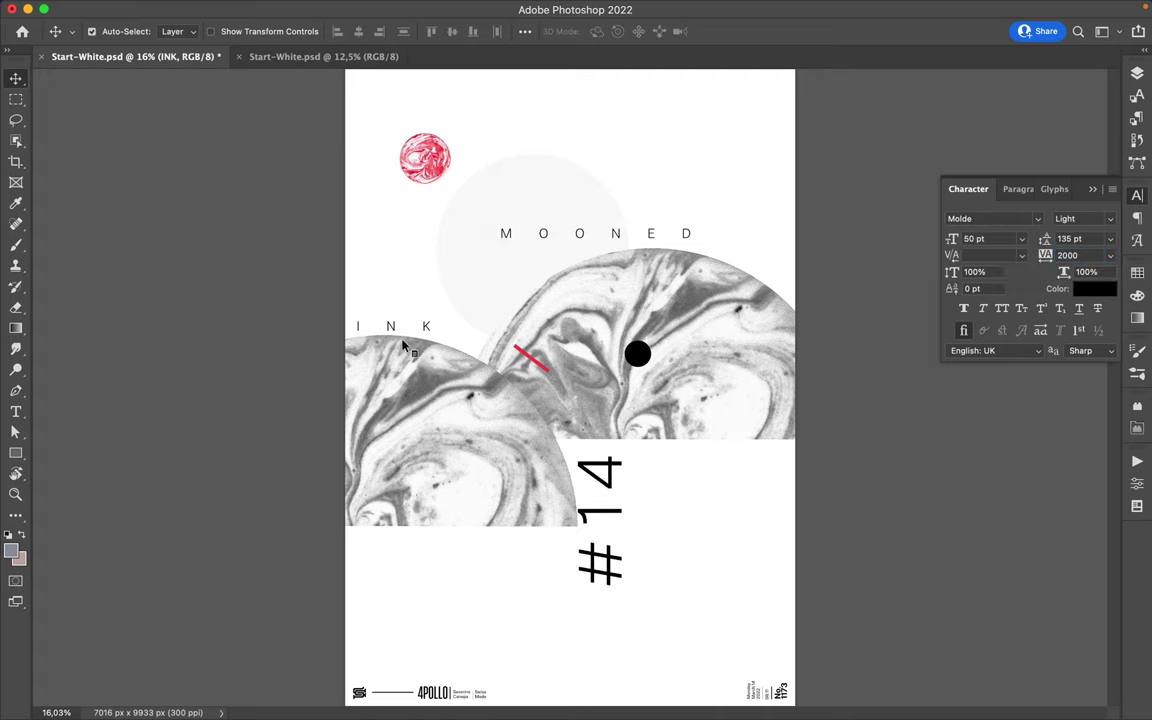
# Step: Enlarge the INK text, set #14 to Medium weight, and move it left
pyautogui.hotkey('ctrl', 't')
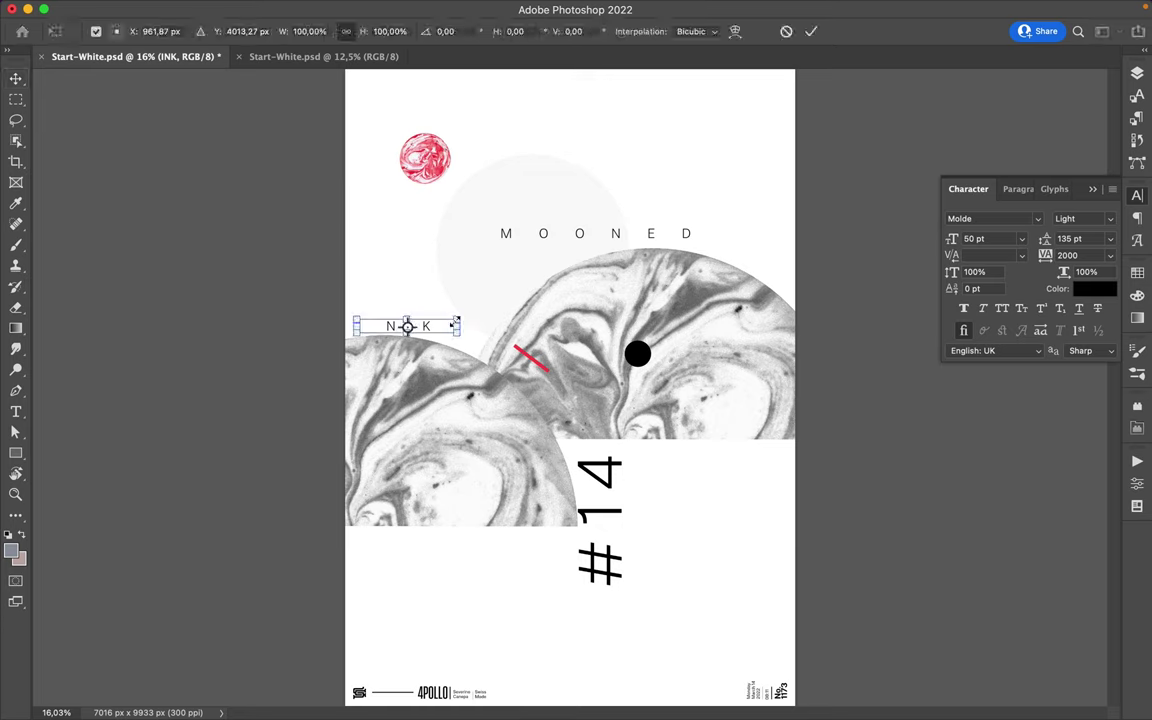
pyautogui.moveTo(457, 318); pyautogui.dragTo(522, 296)
pyautogui.press('Return')
pyautogui.keyDown('ctrl'); pyautogui.click(604, 474); pyautogui.keyUp('ctrl')
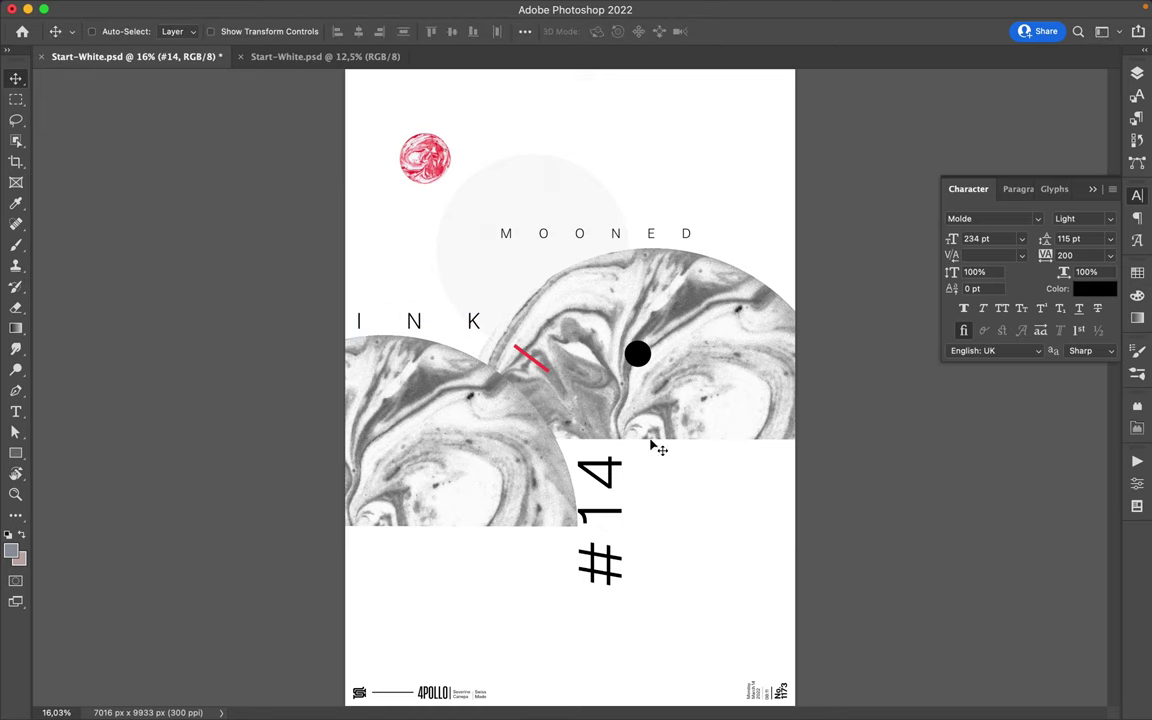
pyautogui.press('Down')
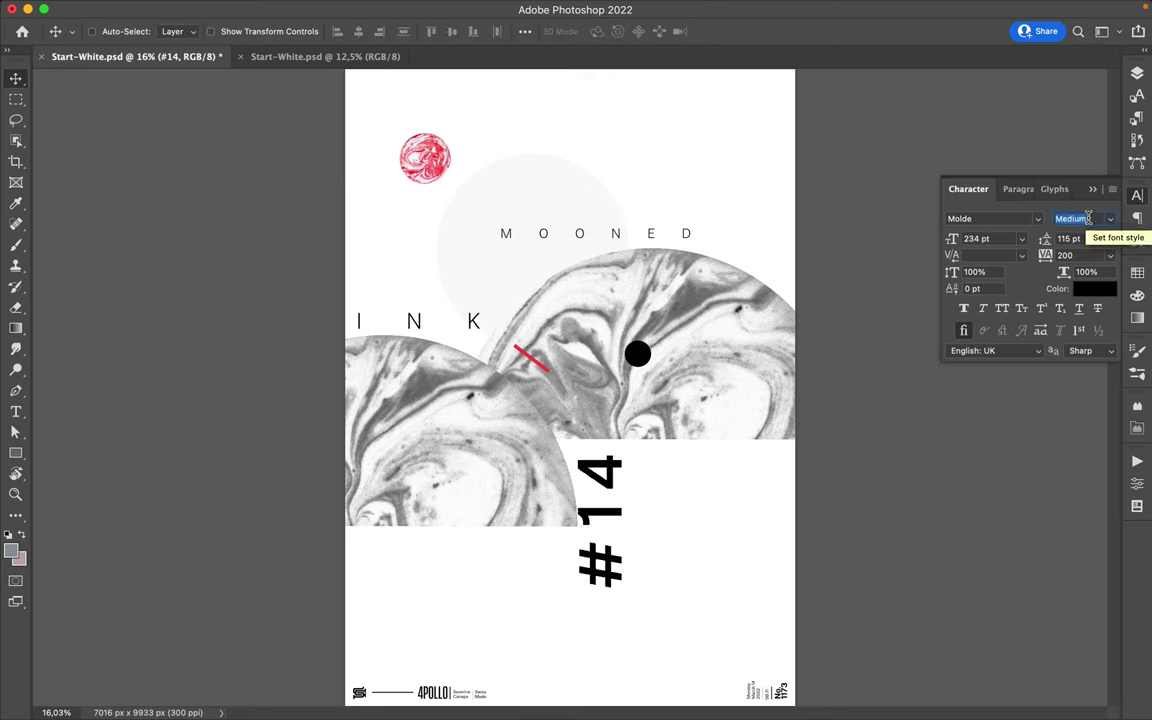
pyautogui.moveTo(668, 440)
pyautogui.mouseDown()
pyautogui.moveTo(600, 535)
pyautogui.moveTo(352, 226)
pyautogui.mouseUp()
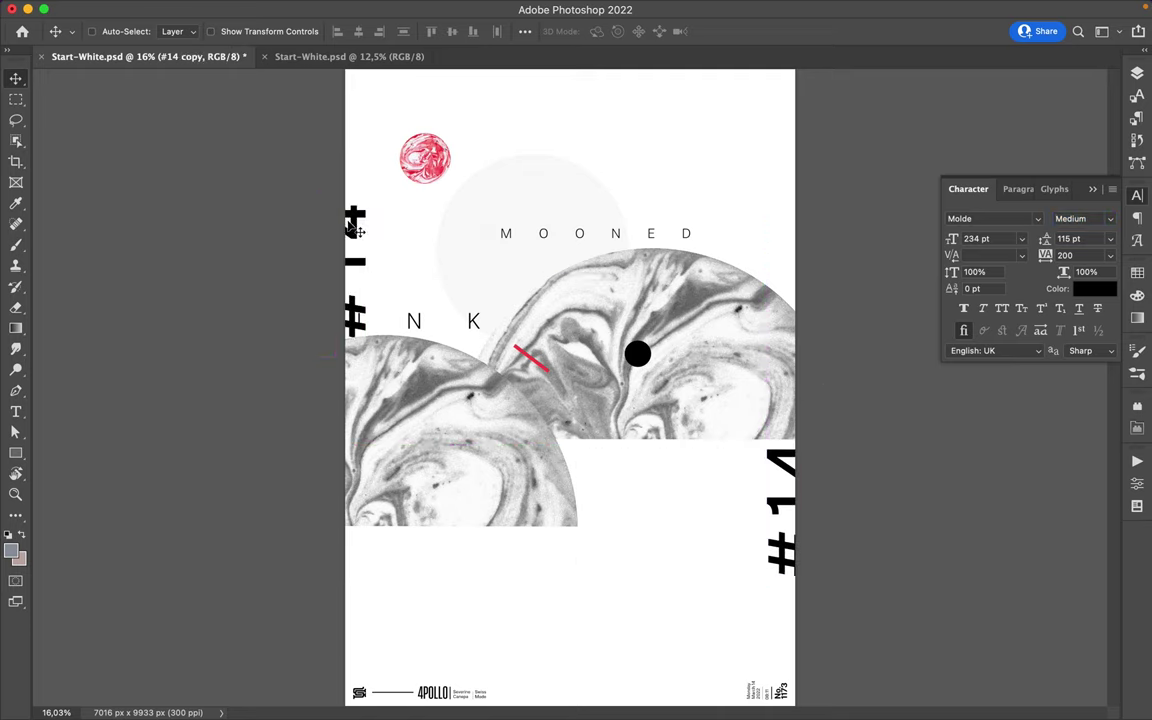
# Step: Shift the INK text to the right and resize it larger
pyautogui.doubleClick(476, 322)
pyautogui.moveTo(497, 330); pyautogui.dragTo(598, 352)
pyautogui.hotkey('ctrl', 't')
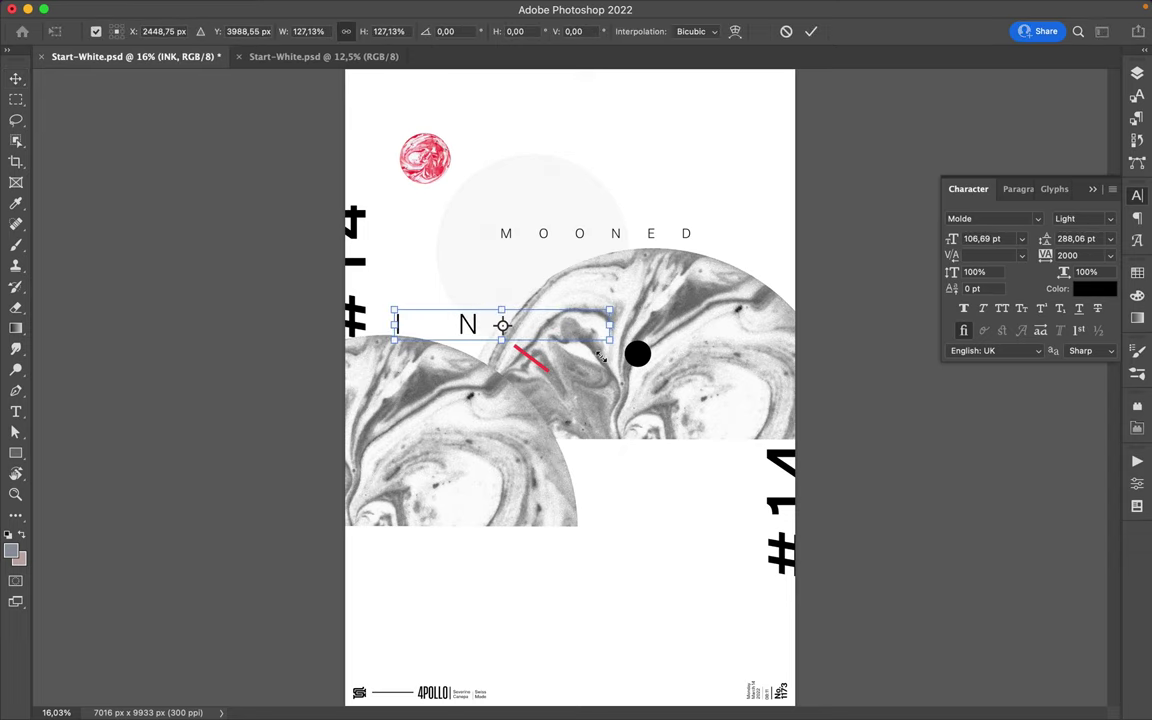
pyautogui.press('Return')
# Step: Scale #14 up, stack it above Layer 1 copy, and Alt-drag a black dot copy
pyautogui.click(789, 506)
pyautogui.hotkey('ctrl', 't')
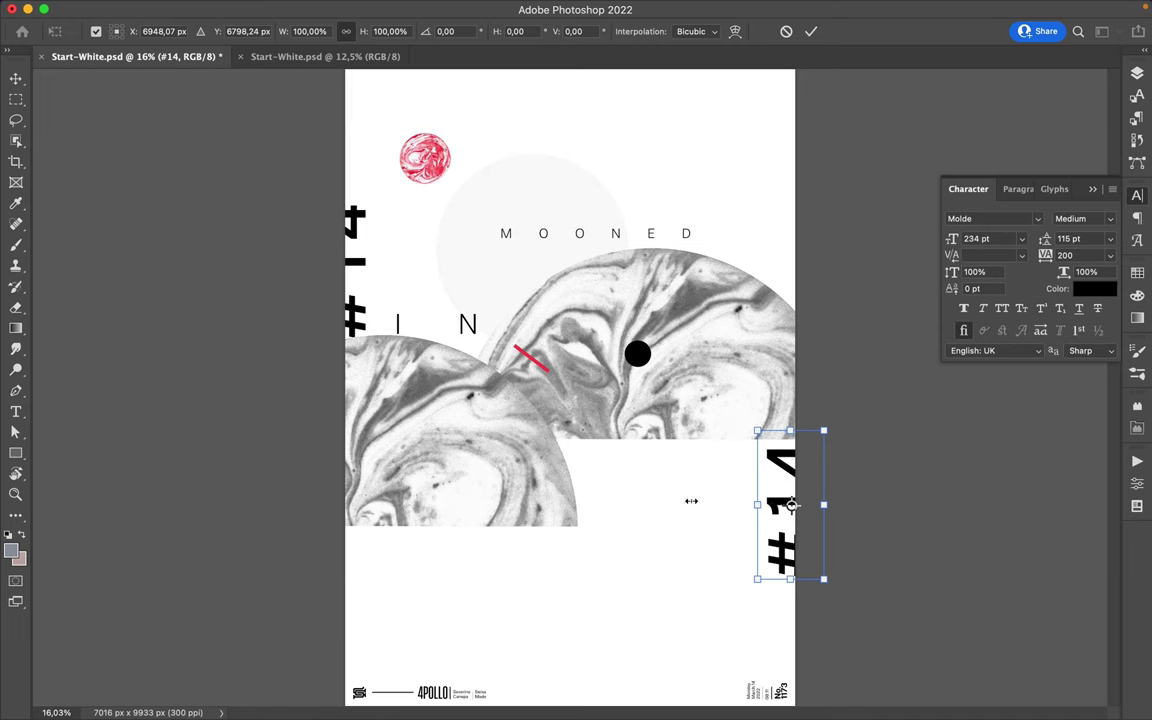
pyautogui.moveTo(691, 500); pyautogui.dragTo(689, 501)
pyautogui.press('Return')
pyautogui.click(1137, 73)
pyautogui.moveTo(1000, 388)
pyautogui.mouseDown()
pyautogui.moveTo(1022, 276)
pyautogui.moveTo(1022, 287)
pyautogui.mouseUp()
pyautogui.moveTo(738, 545); pyautogui.dragTo(770, 541)
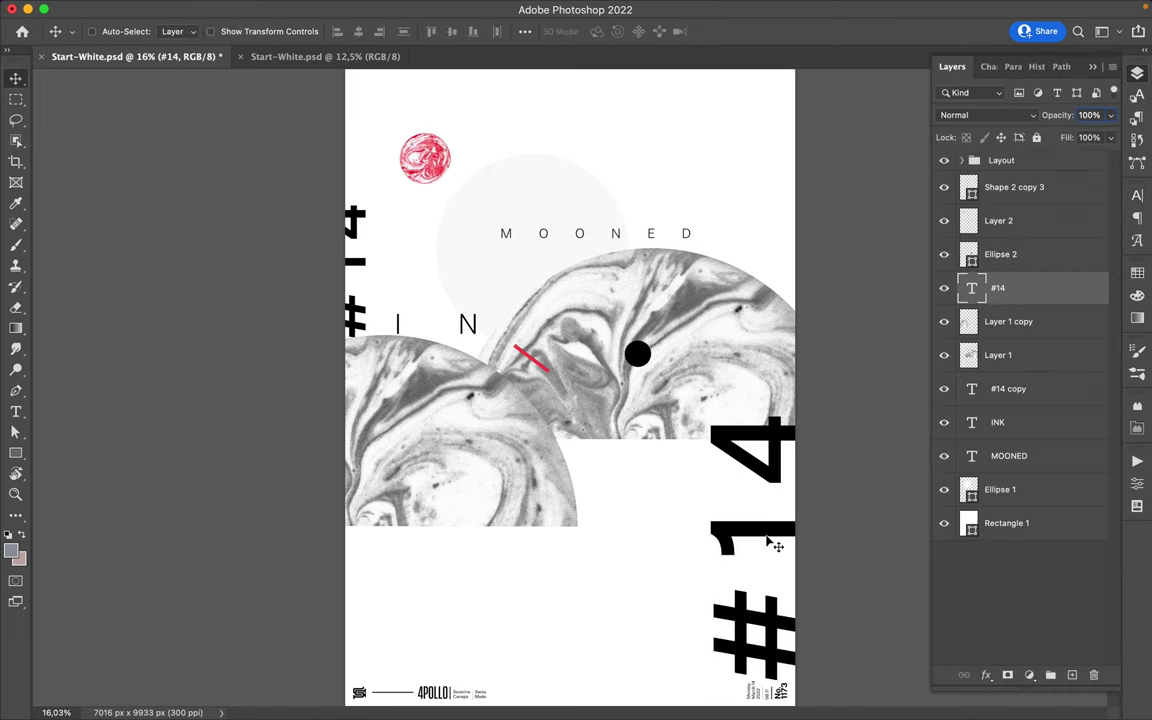
pyautogui.moveTo(640, 355)
pyautogui.mouseDown()
pyautogui.moveTo(722, 385)
pyautogui.moveTo(701, 308)
pyautogui.moveTo(438, 112)
pyautogui.mouseUp()
# Step: Add a red marble ball copy at the right edge and another black dot lower down
pyautogui.keyDown('super'); pyautogui.click(433, 168); pyautogui.keyUp('super')
pyautogui.moveTo(437, 170); pyautogui.dragTo(800, 420)
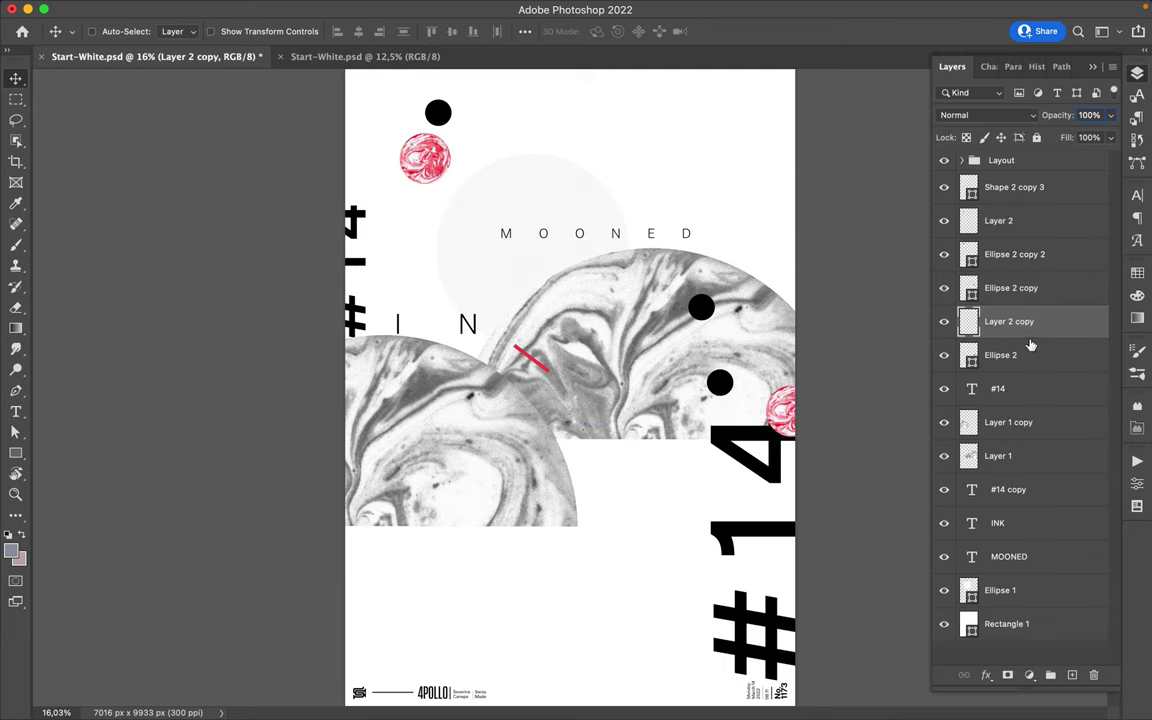
pyautogui.moveTo(972, 295); pyautogui.dragTo(1033, 455)
pyautogui.keyDown('super'); pyautogui.click(722, 386); pyautogui.keyUp('super')
pyautogui.moveTo(722, 386)
pyautogui.mouseDown()
pyautogui.moveTo(483, 480)
pyautogui.moveTo(626, 605)
pyautogui.mouseUp()
# Step: Copy the red line, rotate it 90° to slant oppositely at lower left, and raise INK
pyautogui.keyDown('super'); pyautogui.click(545, 373); pyautogui.keyUp('super')
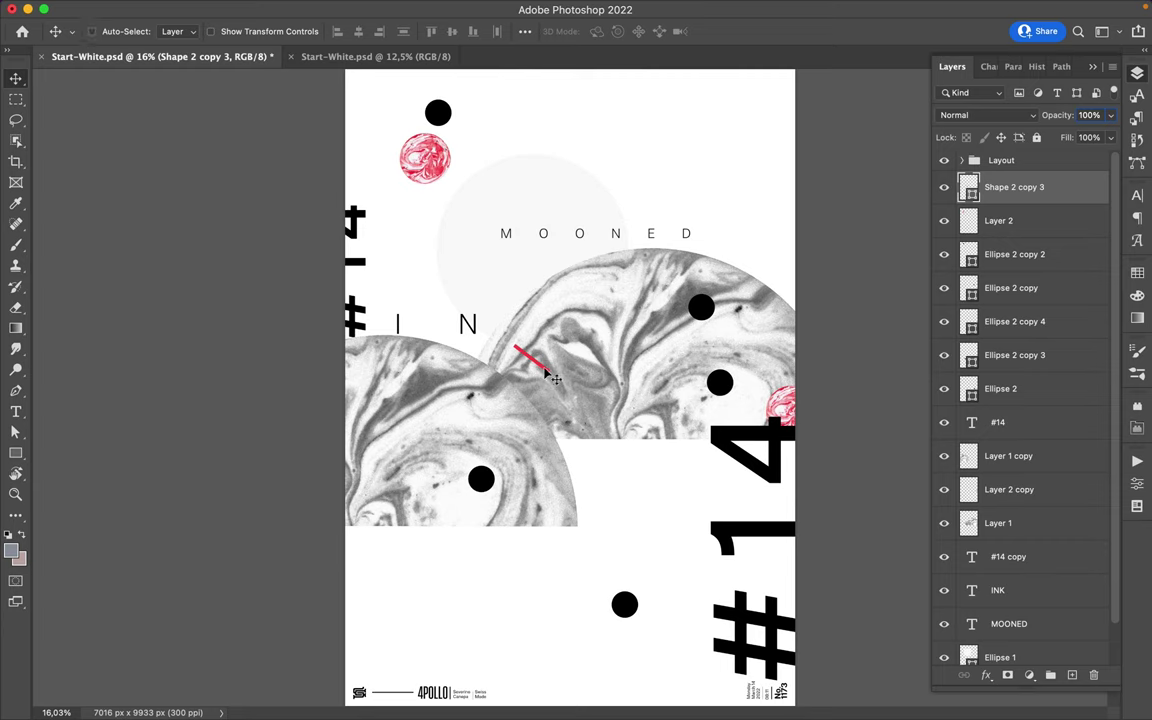
pyautogui.moveTo(545, 373)
pyautogui.mouseDown()
pyautogui.moveTo(523, 321)
pyautogui.moveTo(525, 535)
pyautogui.mouseUp()
pyautogui.press('super+t')
pyautogui.moveTo(565, 600); pyautogui.dragTo(609, 475)
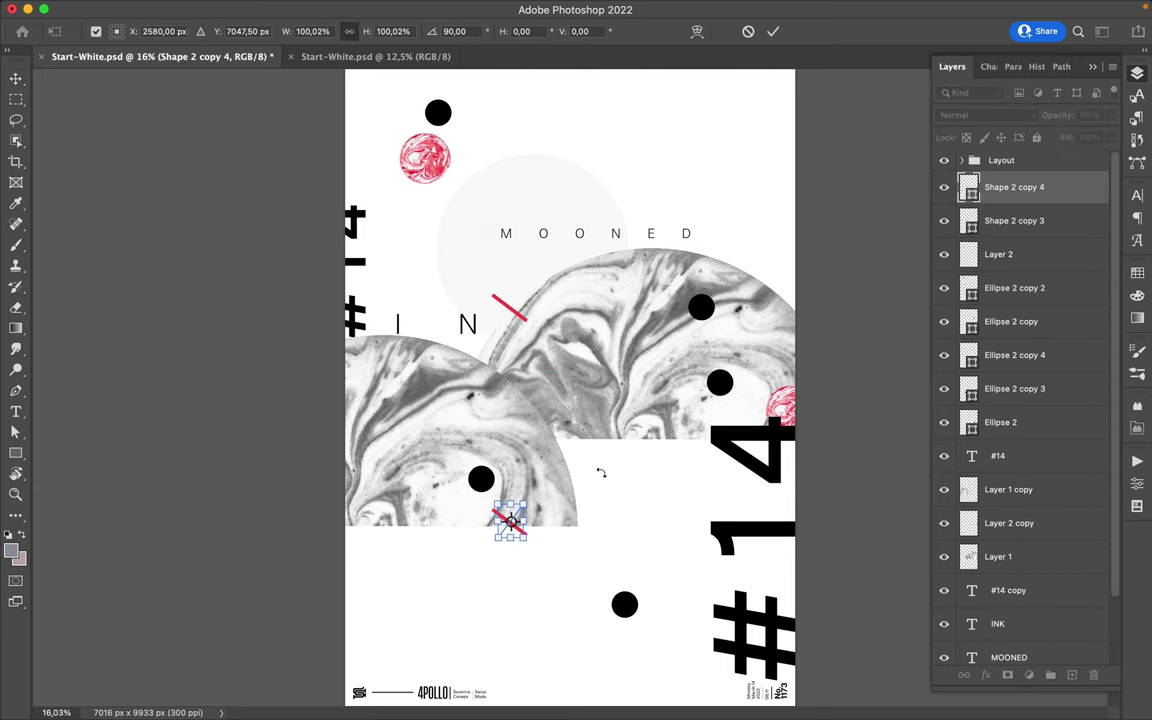
pyautogui.press('Return')
pyautogui.moveTo(517, 512); pyautogui.dragTo(405, 509)
pyautogui.moveTo(467, 327)
pyautogui.mouseDown()
pyautogui.moveTo(575, 243)
pyautogui.moveTo(755, 136)
pyautogui.mouseUp()
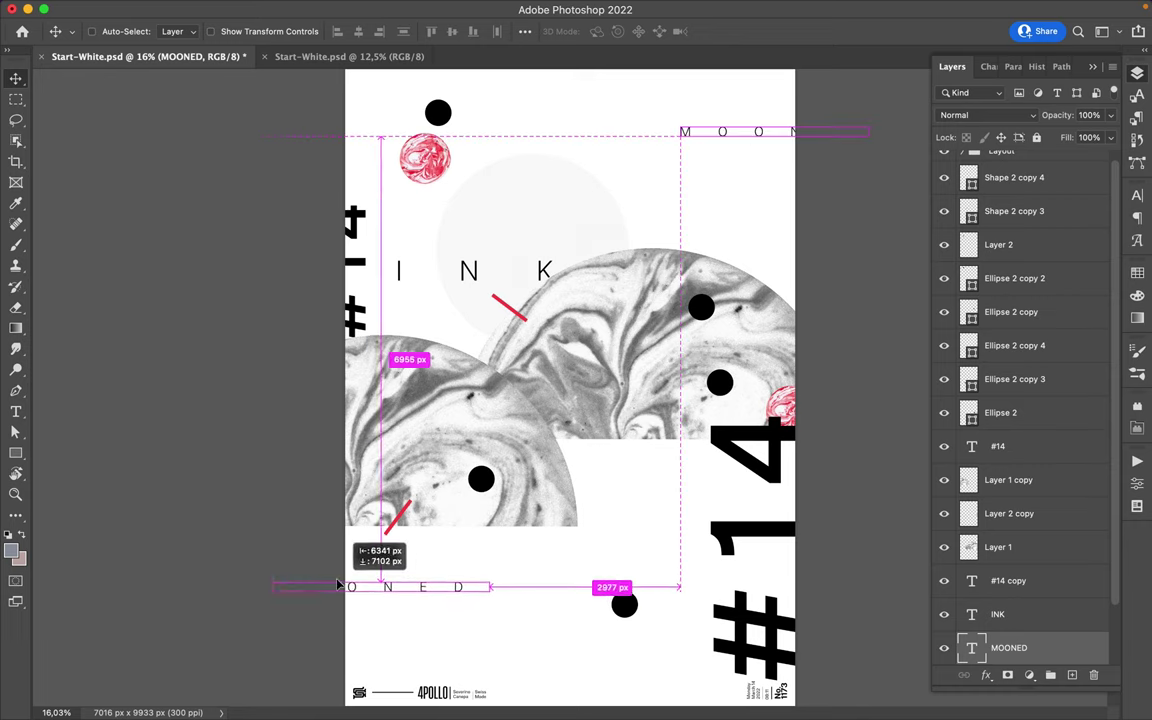
pyautogui.moveTo(755, 136); pyautogui.dragTo(335, 578)
# Step: Enlarge the lower-left MOONED copy
pyautogui.hotkey('ctrl', 't')
pyautogui.moveTo(479, 567); pyautogui.dragTo(668, 451)
pyautogui.press('Return')
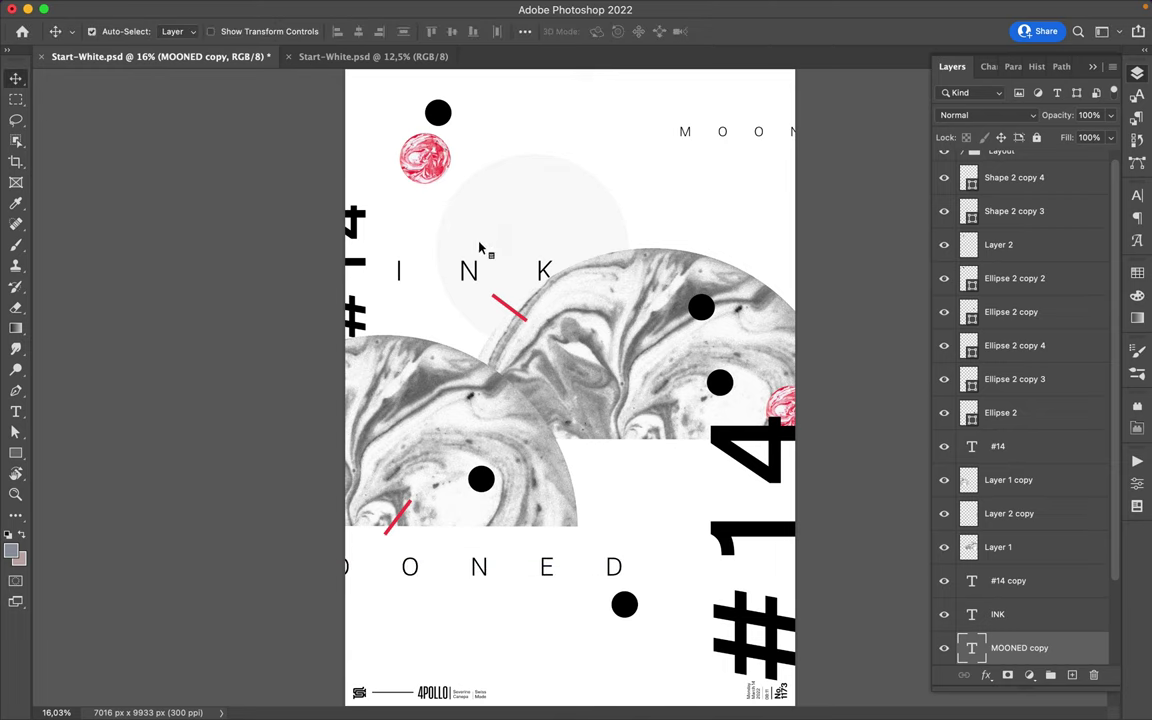
# Step: Widen the INK text, nudge it right, and Alt-drag a copy lower on the poster
pyautogui.click(469, 271)
pyautogui.hotkey('ctrl', 't')
pyautogui.moveTo(610, 271); pyautogui.dragTo(681, 271)
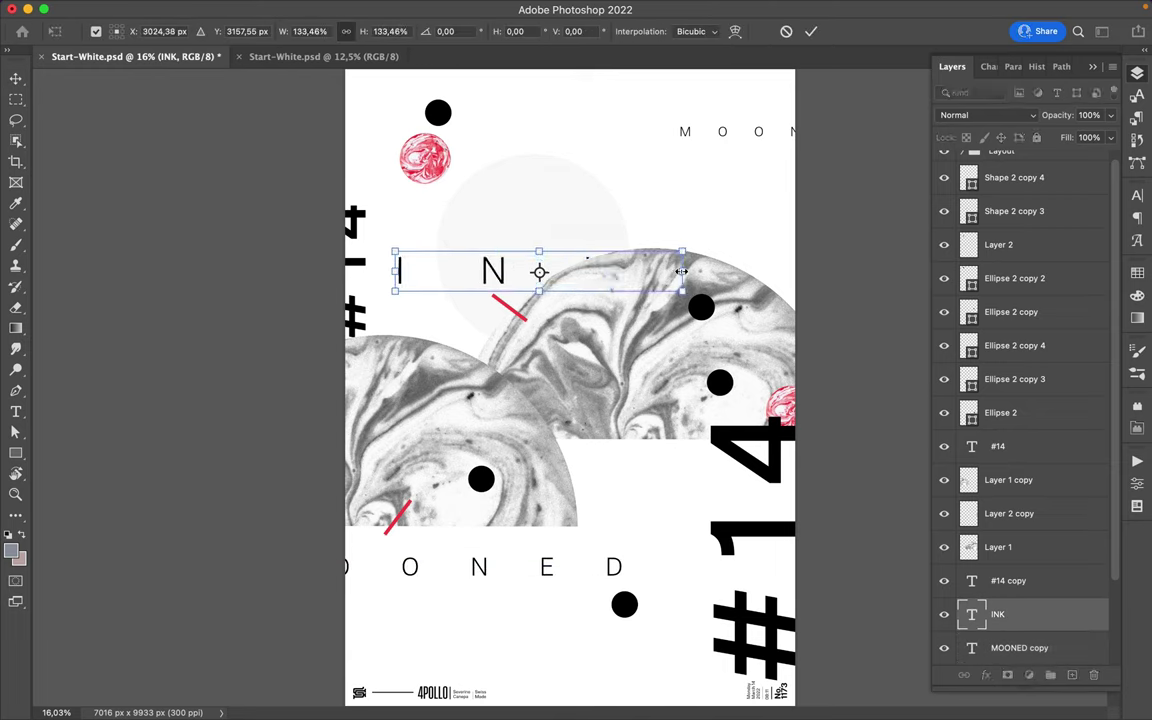
pyautogui.moveTo(520, 273); pyautogui.dragTo(532, 286)
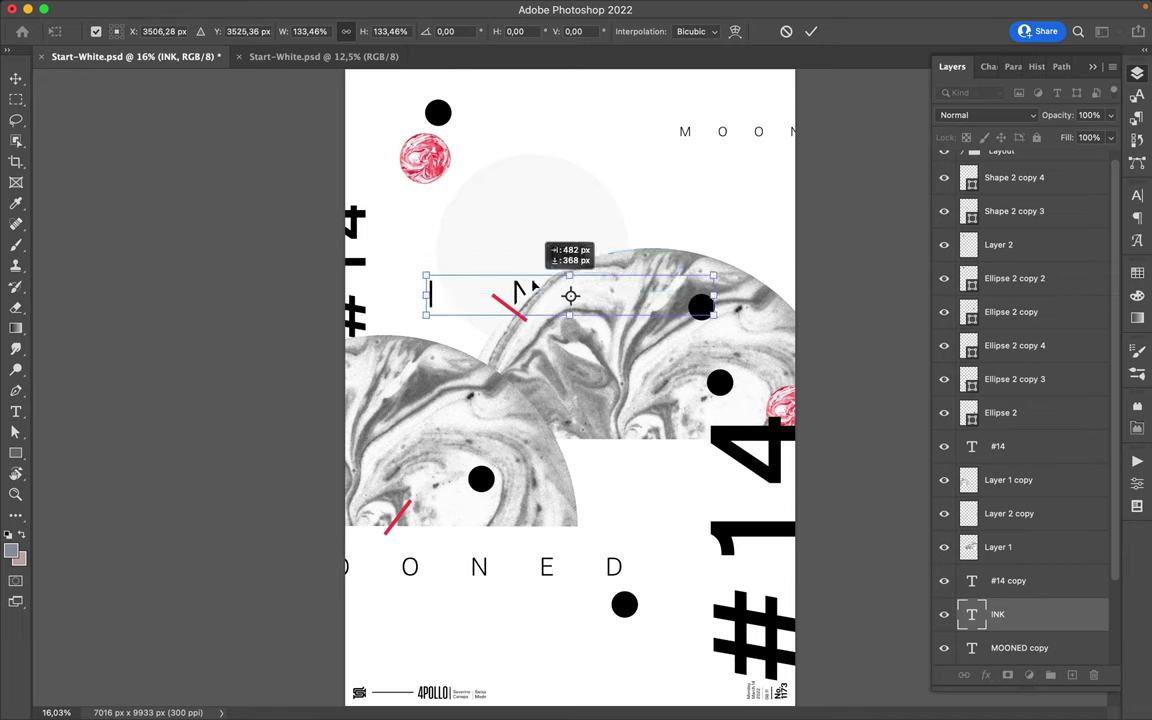
pyautogui.press('Return')
pyautogui.moveTo(532, 286); pyautogui.dragTo(580, 486)
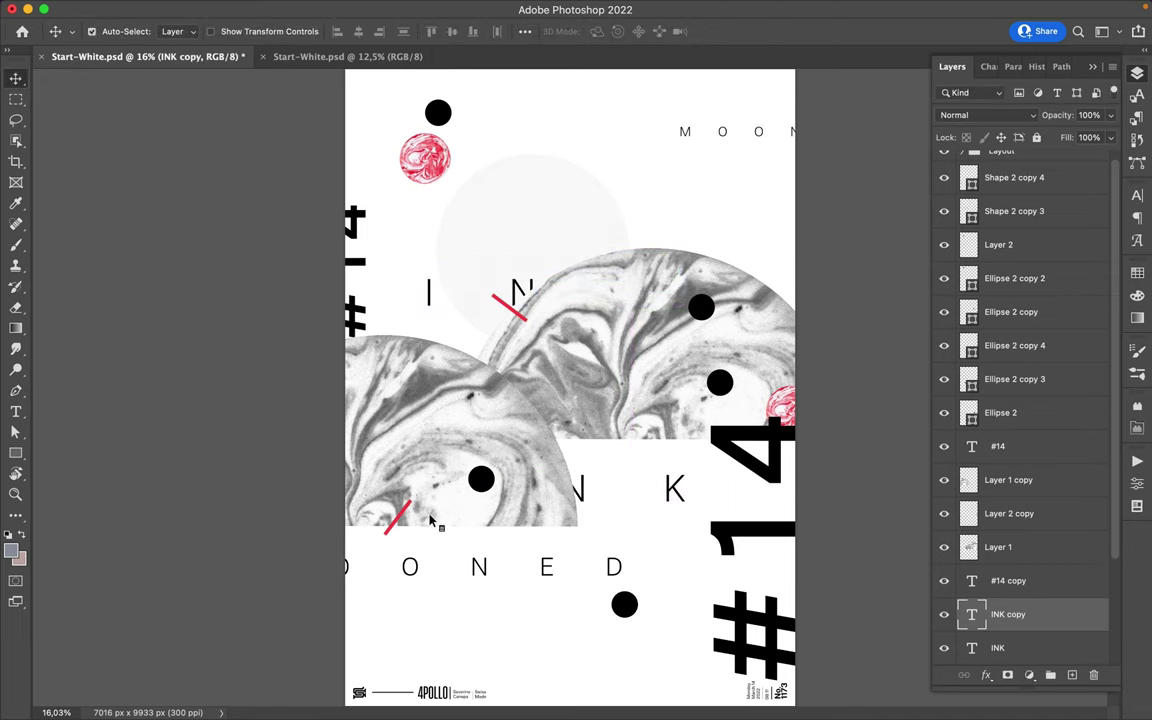
# Step: Alt-drag a copy of the lower-left red slash
pyautogui.click(401, 518)
pyautogui.moveTo(401, 518)
pyautogui.mouseDown()
pyautogui.moveTo(399, 541)
pyautogui.moveTo(393, 494)
pyautogui.moveTo(748, 182)
pyautogui.moveTo(763, 241)
pyautogui.mouseUp()
pyautogui.hotkey('ctrl', 't')
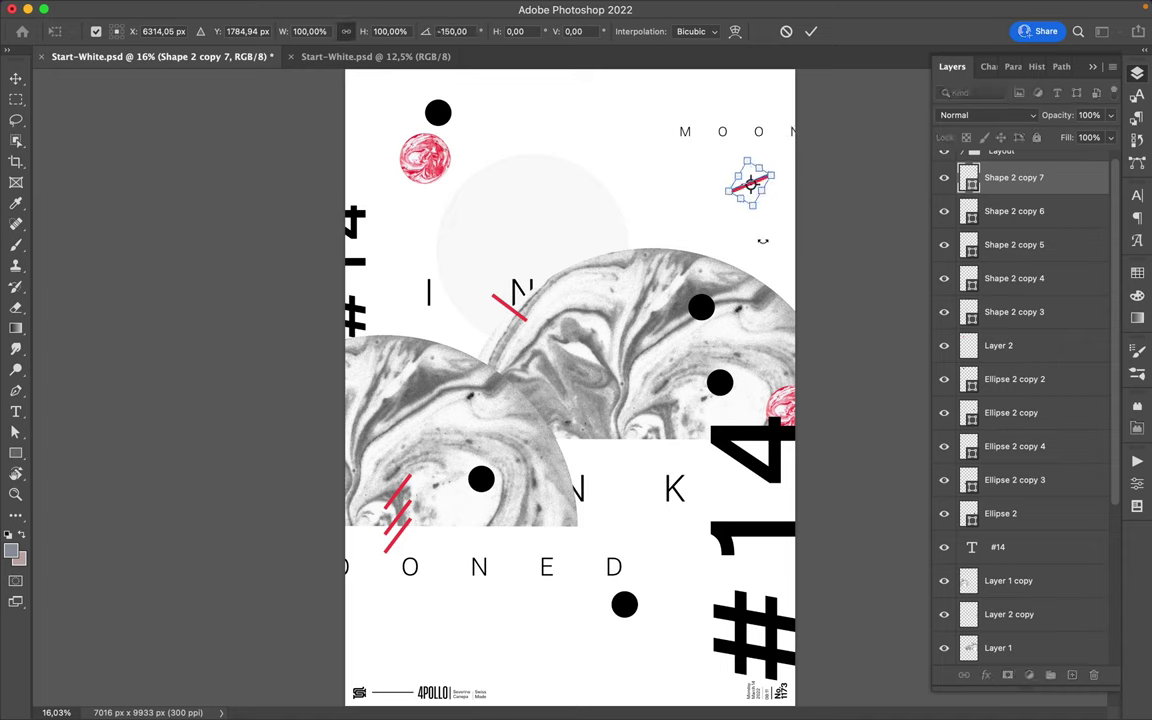
# Step: Give the slash copy a 15 px stroke and add a rotated copy near the top right
pyautogui.press('Return')
pyautogui.press('a')
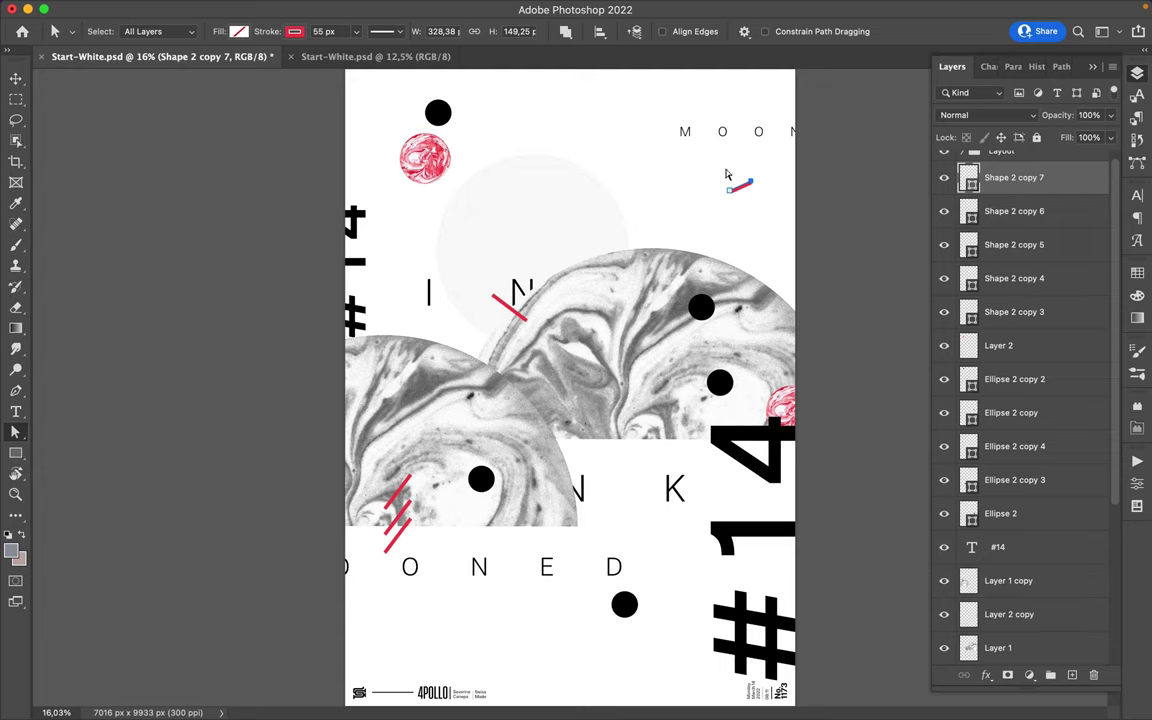
pyautogui.write('15')
pyautogui.press('Return')
pyautogui.press('v')
pyautogui.moveTo(743, 190)
pyautogui.mouseDown()
pyautogui.moveTo(535, 110)
pyautogui.moveTo(660, 96)
pyautogui.mouseUp()
pyautogui.hotkey('ctrl', 't')
pyautogui.press('Return')
# Step: Duplicate the slash beside N down to the bottom as a thick 145 px slash
pyautogui.keyDown('ctrl'); pyautogui.click(523, 318); pyautogui.keyUp('ctrl')
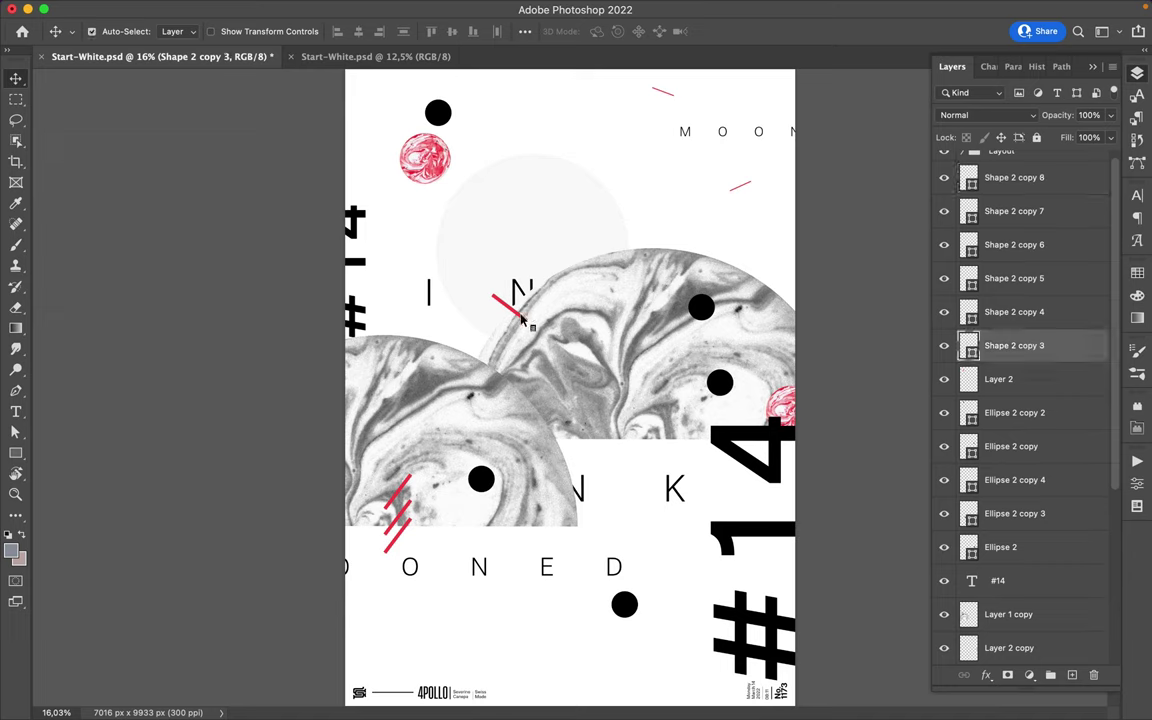
pyautogui.moveTo(523, 318); pyautogui.dragTo(514, 608)
pyautogui.press('a')
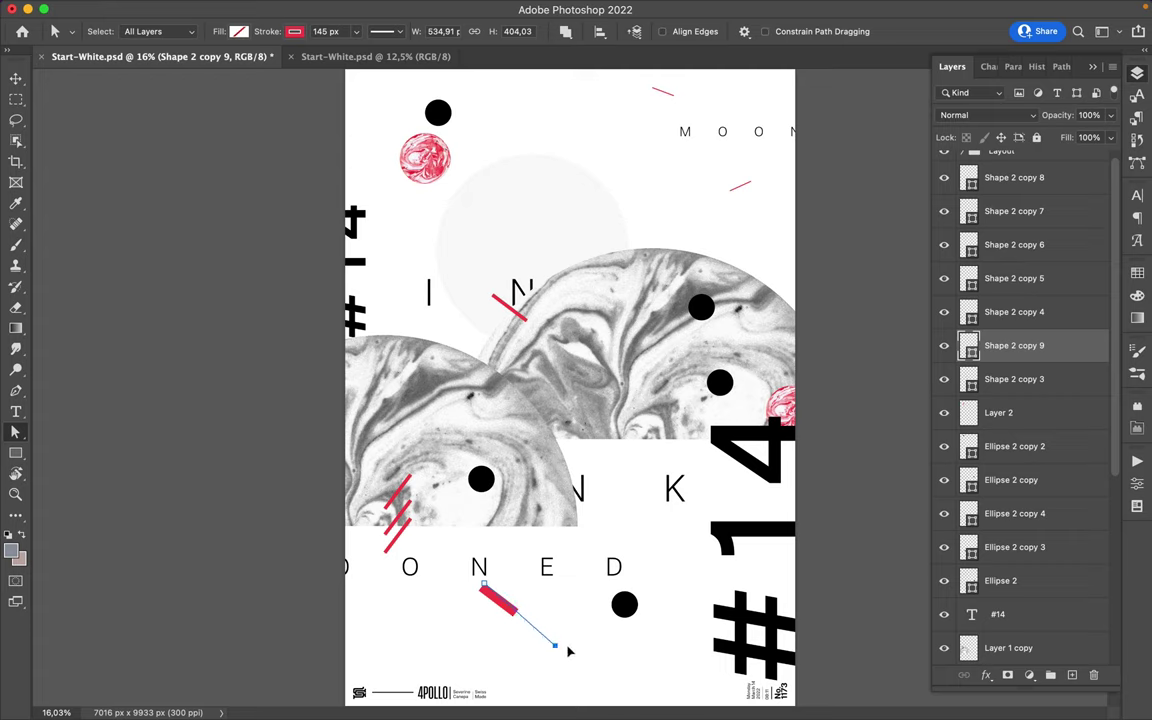
pyautogui.press('v')
pyautogui.moveTo(545, 643); pyautogui.dragTo(641, 689)
# Step: Copy a square marble patch to its own layer and move it above the right half-circle
pyautogui.keyDown('ctrl'); pyautogui.click(545, 478); pyautogui.keyUp('ctrl')
pyautogui.press('m')
pyautogui.moveTo(426, 404); pyautogui.dragTo(458, 445)
pyautogui.hotkey('ctrl', 'j')
pyautogui.press('v')
pyautogui.moveTo(567, 508); pyautogui.dragTo(562, 226)
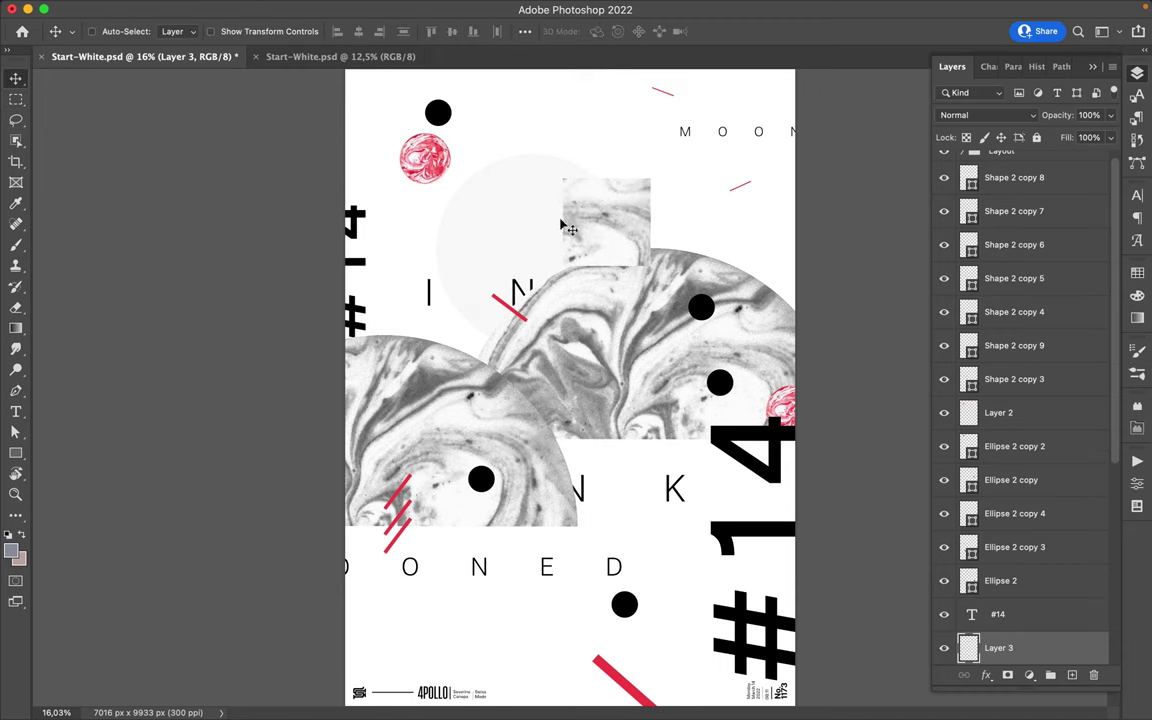
# Step: Duplicate the pale circle and enlarge the copy behind #14 at the lower right
pyautogui.keyDown('ctrl'); pyautogui.click(562, 226); pyautogui.keyUp('ctrl')
pyautogui.moveTo(562, 226); pyautogui.dragTo(622, 571)
pyautogui.hotkey('ctrl', 't')
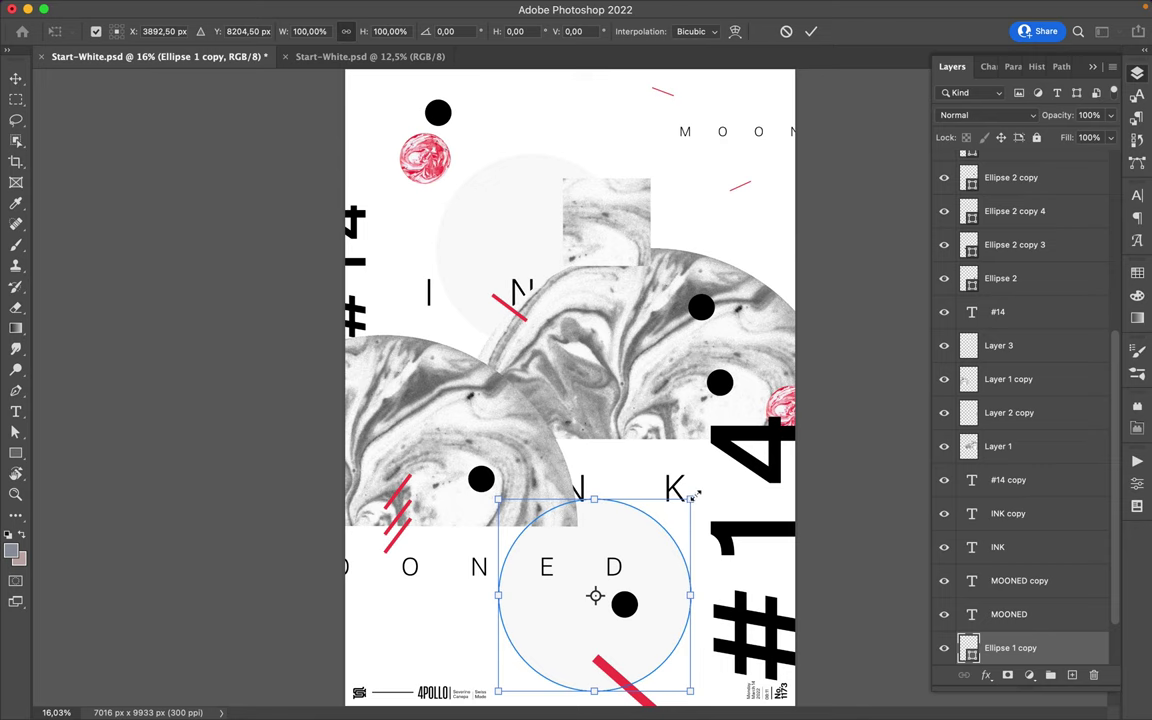
pyautogui.moveTo(695, 495); pyautogui.dragTo(875, 380)
pyautogui.press('Return')
pyautogui.moveTo(655, 468)
pyautogui.mouseDown()
pyautogui.moveTo(665, 530)
pyautogui.moveTo(689, 543)
pyautogui.mouseUp()
pyautogui.hotkey('ctrl', 't')
pyautogui.moveTo(535, 398); pyautogui.dragTo(483, 377)
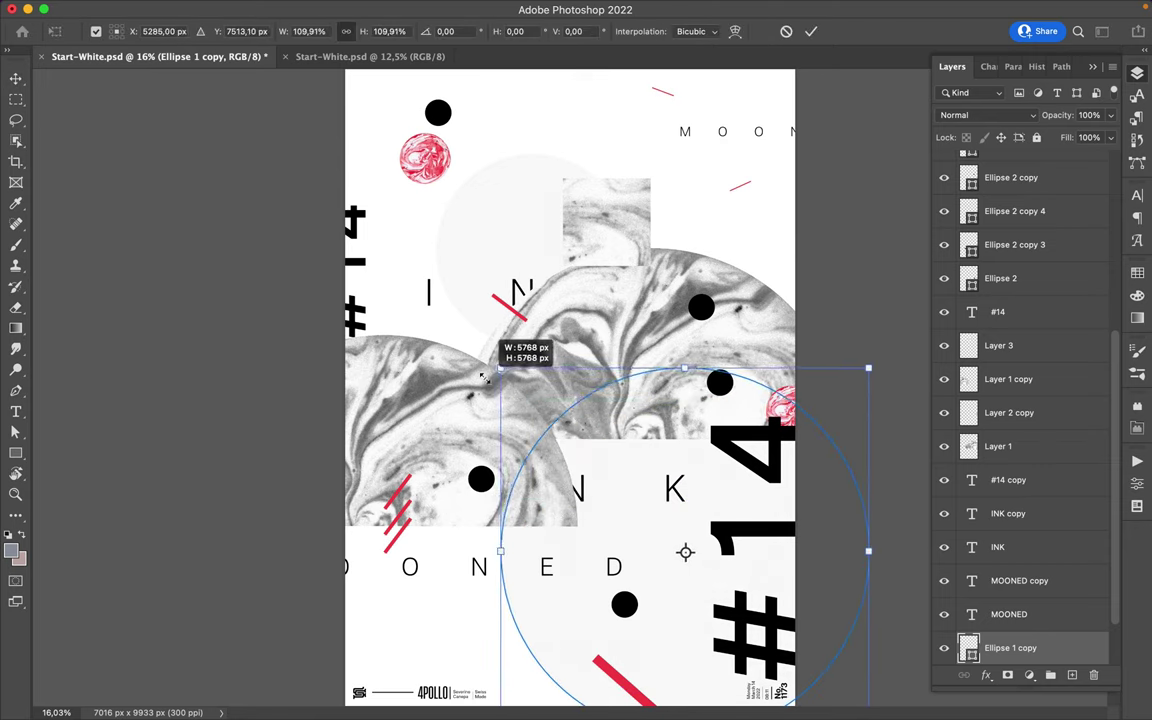
pyautogui.moveTo(869, 490); pyautogui.dragTo(877, 545)
pyautogui.press('Return')
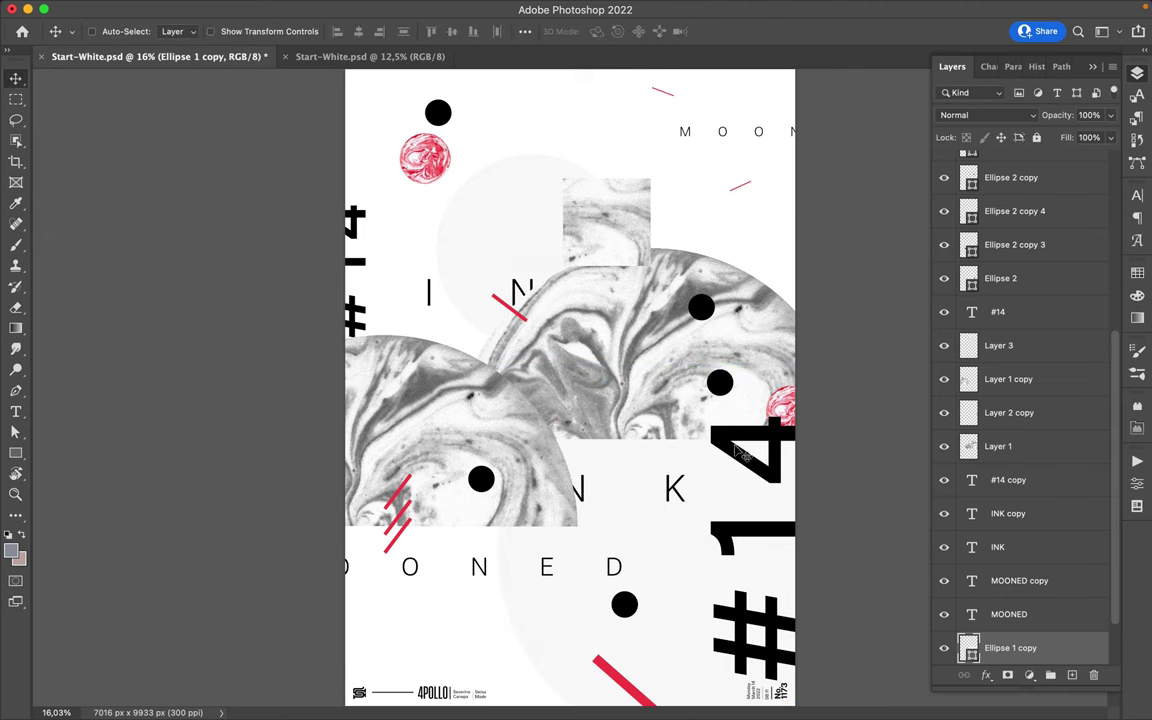
# Step: Draw a small white square over the right marble half-circle
pyautogui.press('u')
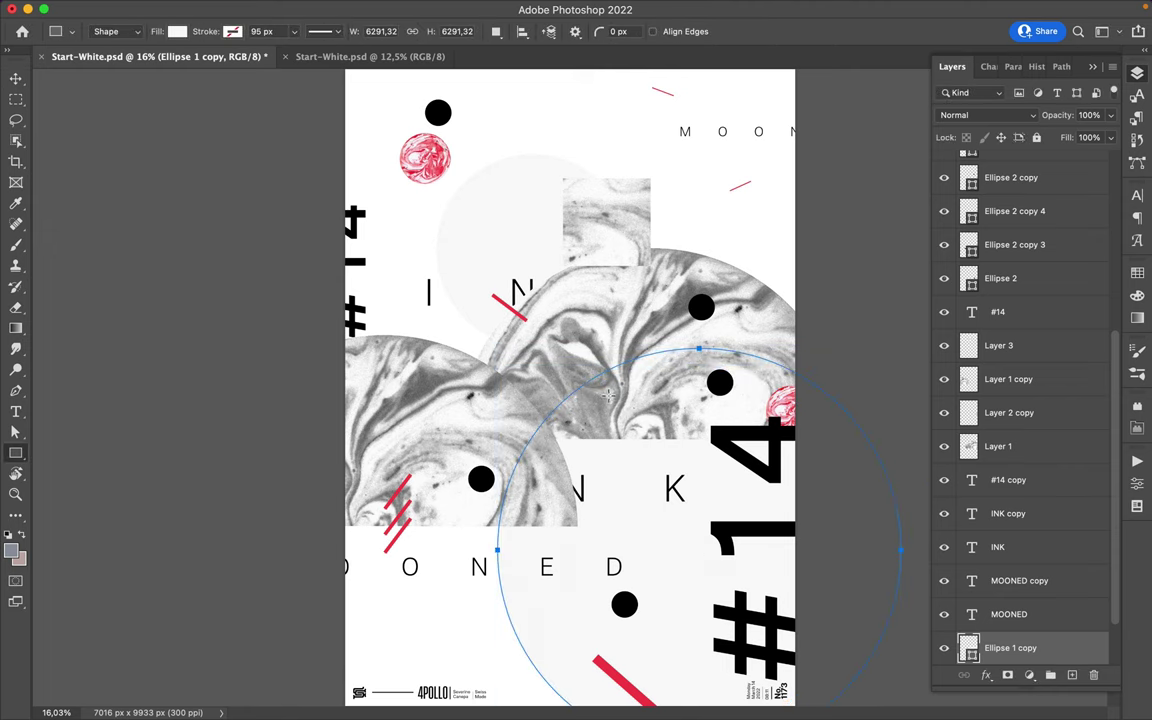
pyautogui.moveTo(587, 421); pyautogui.dragTo(628, 460)
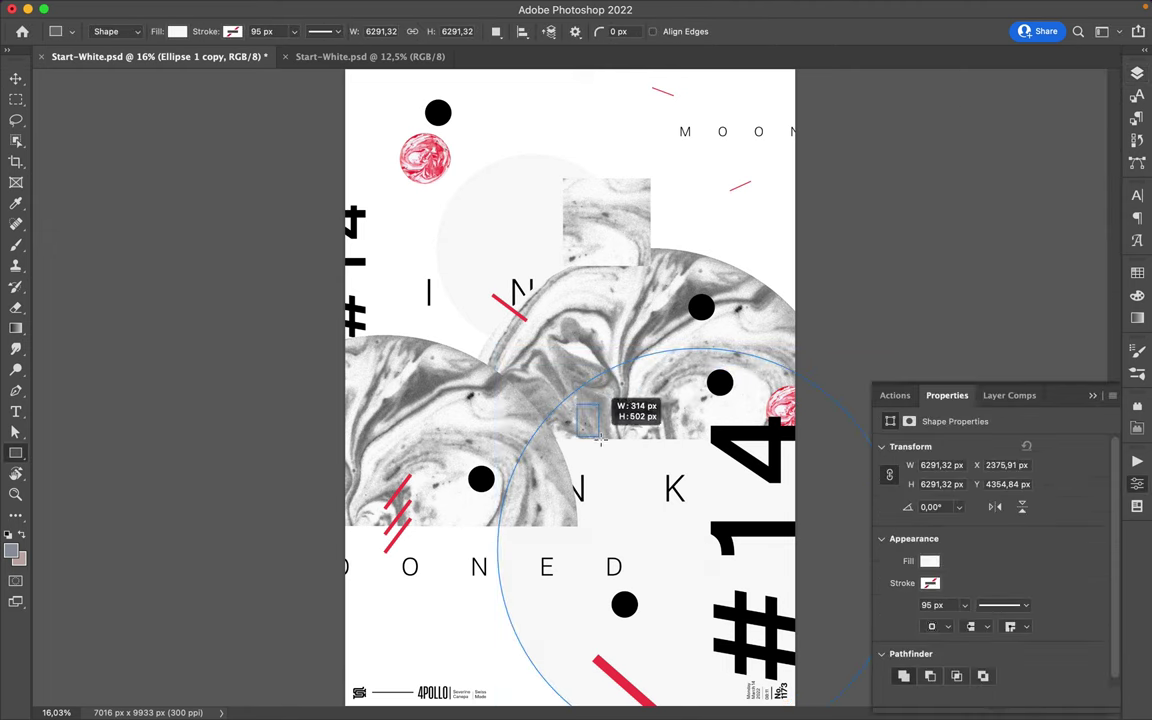
pyautogui.press('a')
pyautogui.click(237, 32)
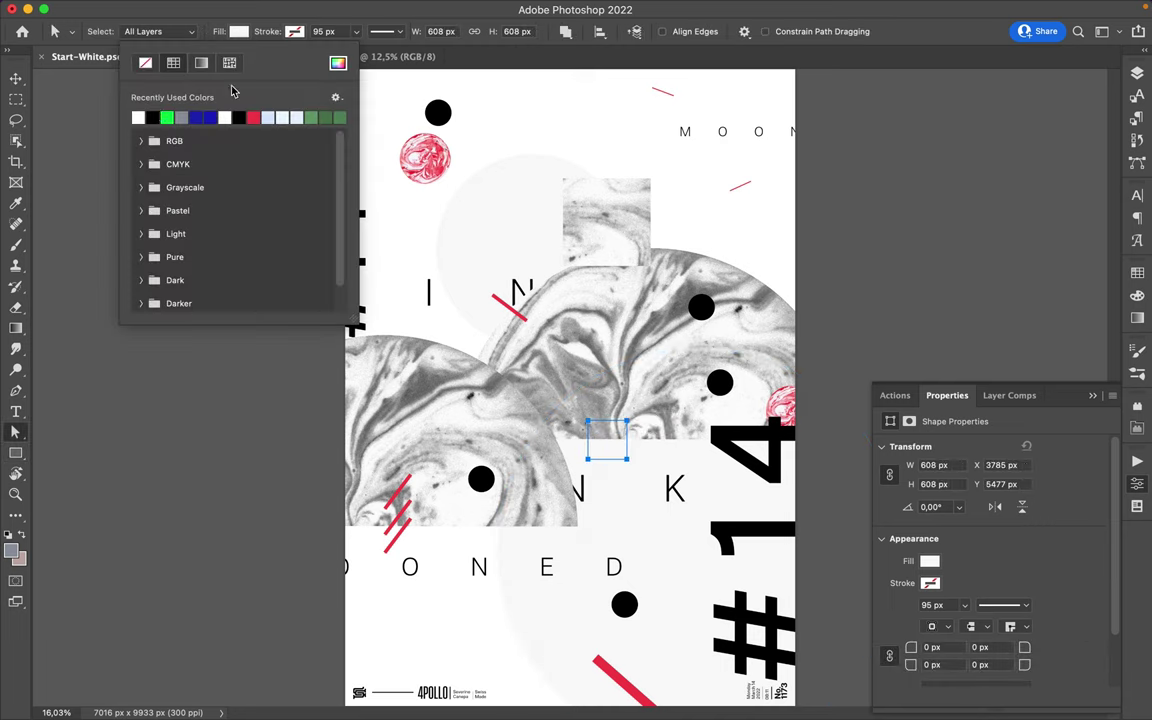
# Step: Raise Rectangle 2 above the marble patch and Alt-drag copies into a stack of three
pyautogui.press('v')
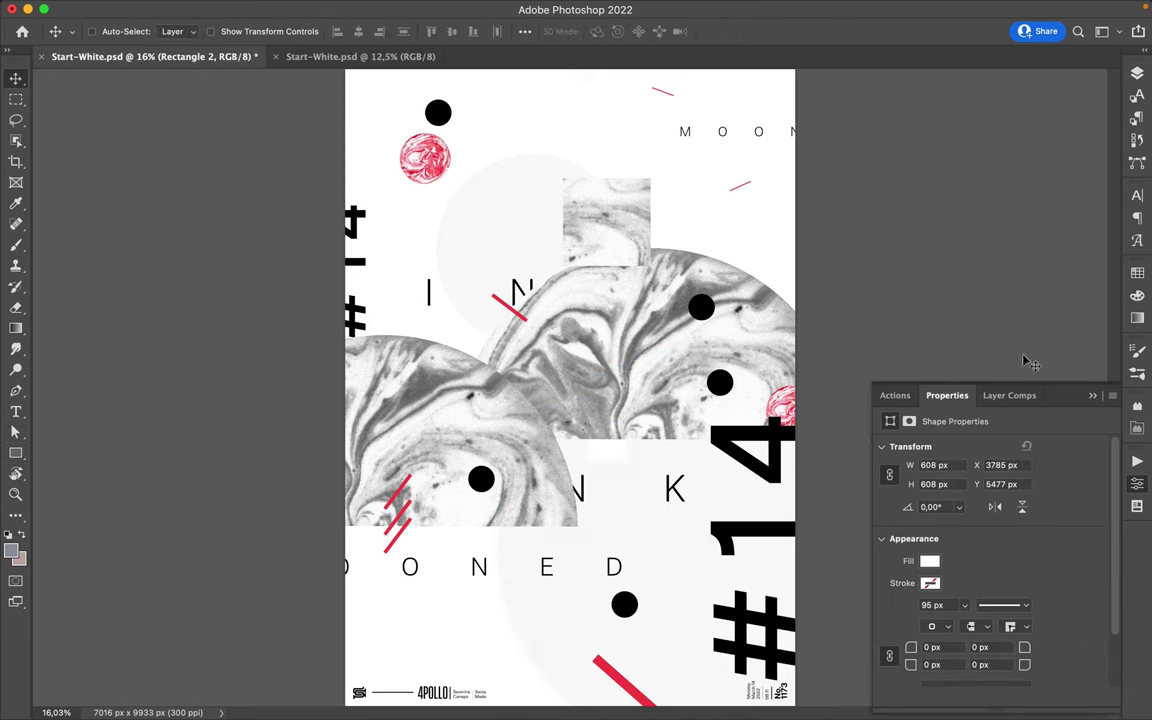
pyautogui.click(1137, 72)
pyautogui.moveTo(1000, 650); pyautogui.dragTo(1010, 345)
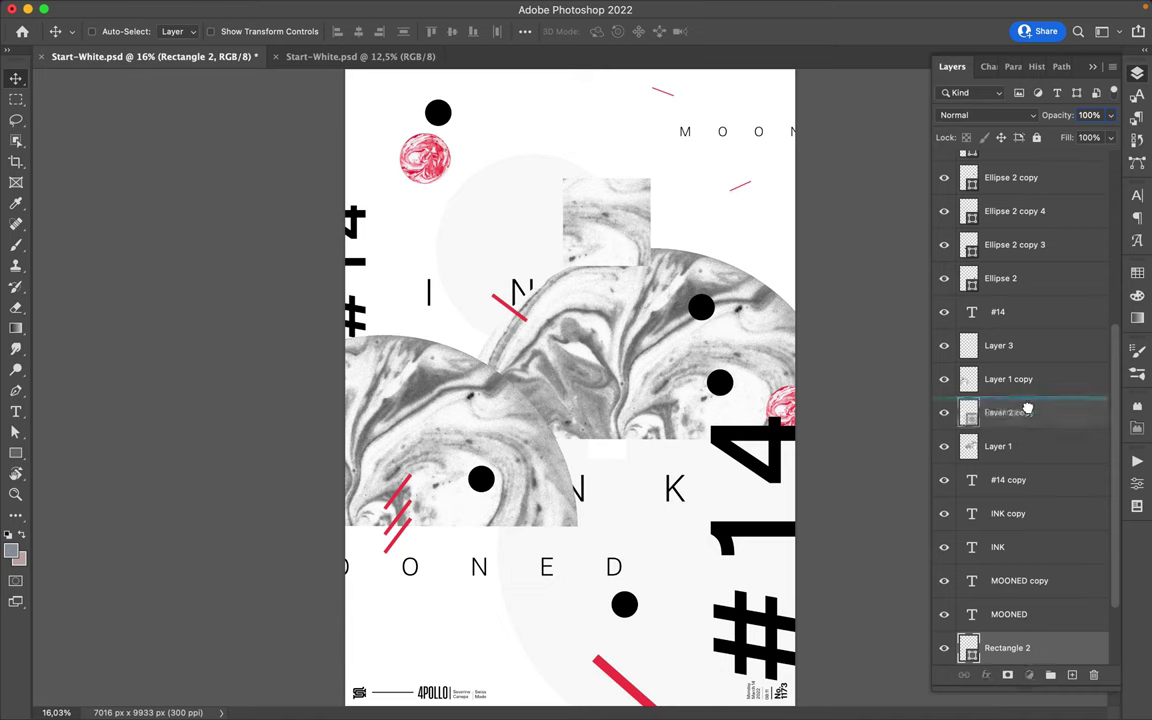
pyautogui.moveTo(614, 444); pyautogui.dragTo(614, 322)
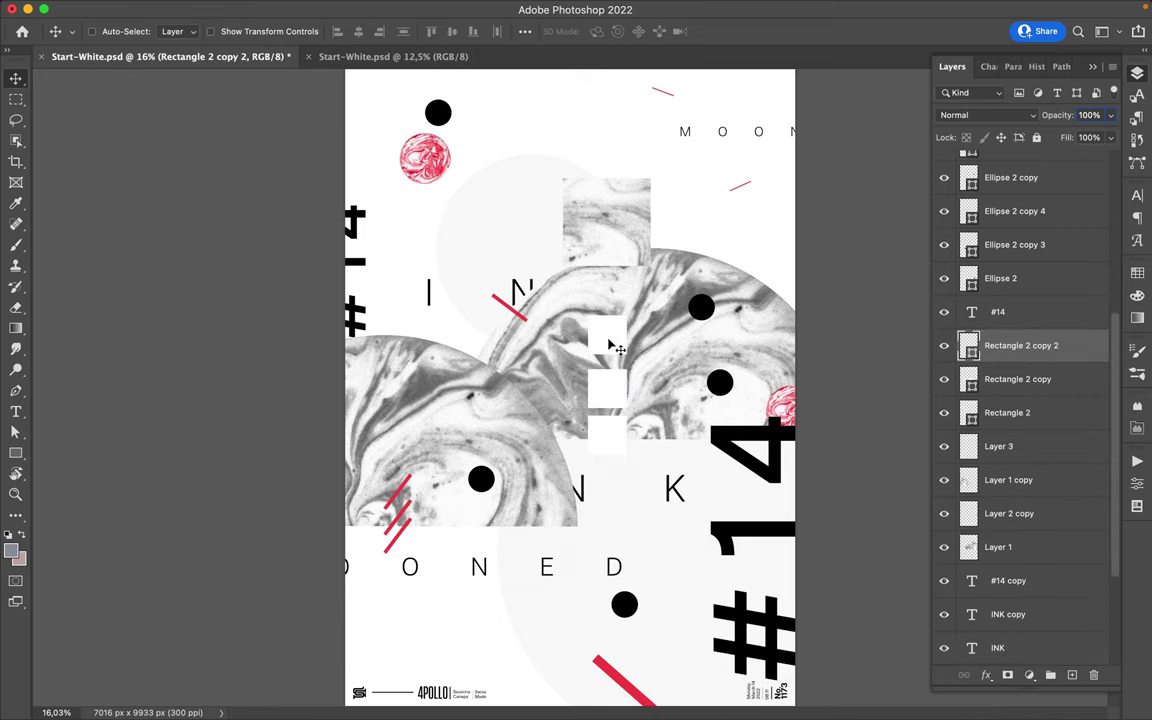
# Step: Move the marble patch down over the D of ONED and duplicate it
pyautogui.moveTo(626, 236)
pyautogui.mouseDown()
pyautogui.moveTo(625, 183)
pyautogui.moveTo(630, 600)
pyautogui.mouseUp()
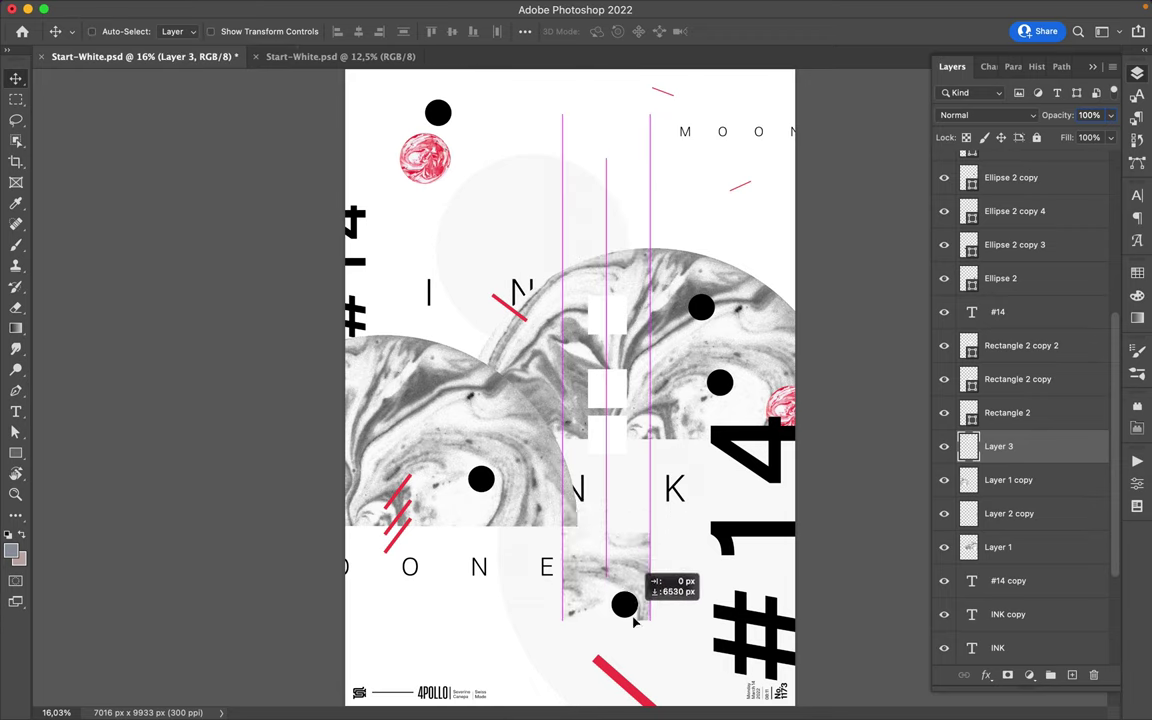
pyautogui.moveTo(995, 446)
pyautogui.mouseDown()
pyautogui.moveTo(1011, 412)
pyautogui.moveTo(1021, 582)
pyautogui.mouseUp()
pyautogui.moveTo(645, 545)
pyautogui.mouseDown()
pyautogui.moveTo(645, 565)
pyautogui.moveTo(518, 251)
pyautogui.mouseUp()
pyautogui.click(157, 9)
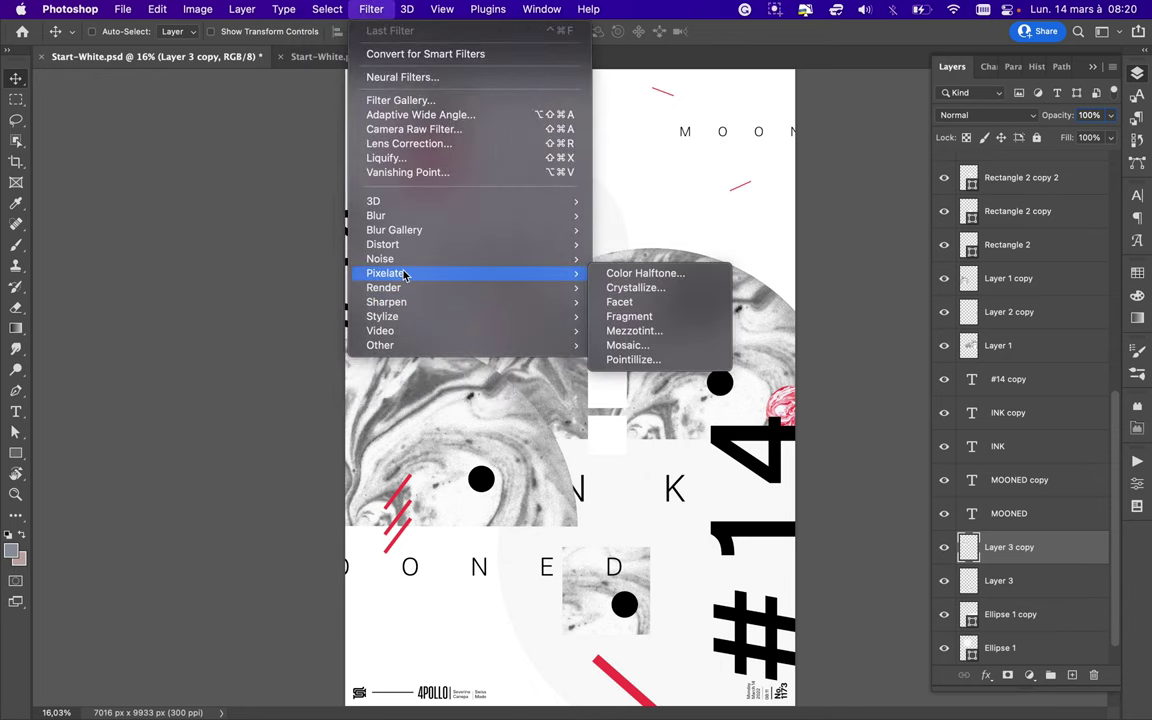
pyautogui.moveTo(385, 273)
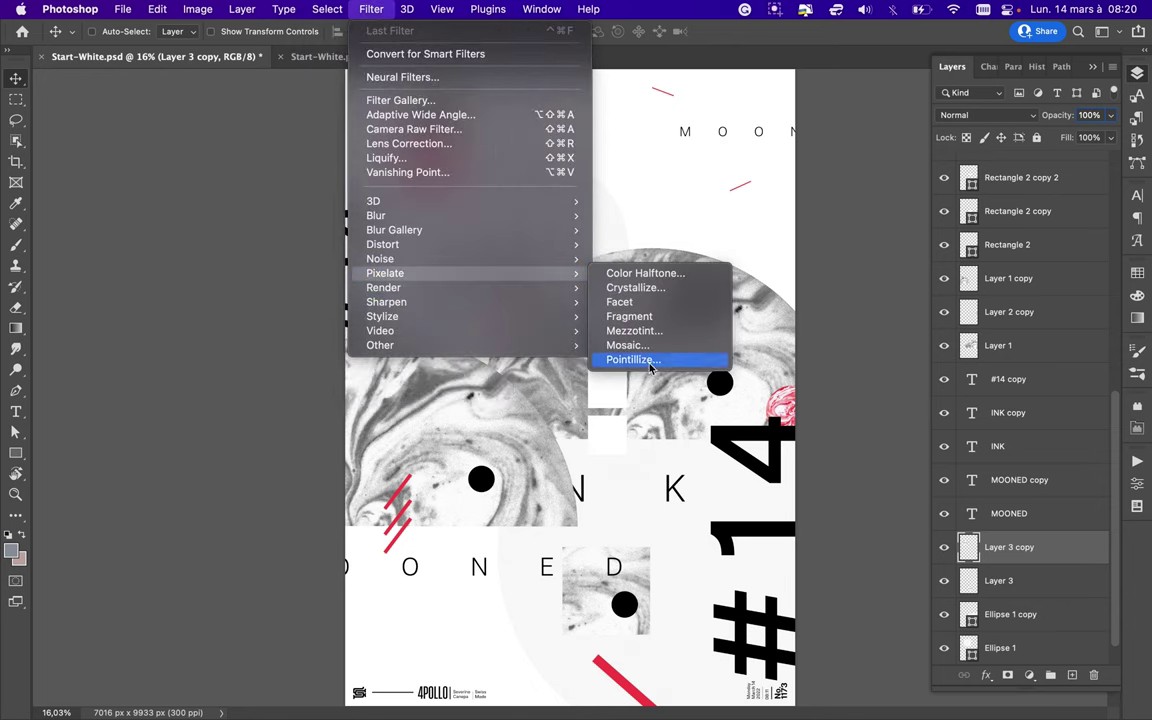
# Step: Apply Mosaic with cell size 60 to the marble patch and marquee the right marble
pyautogui.click(649, 350)
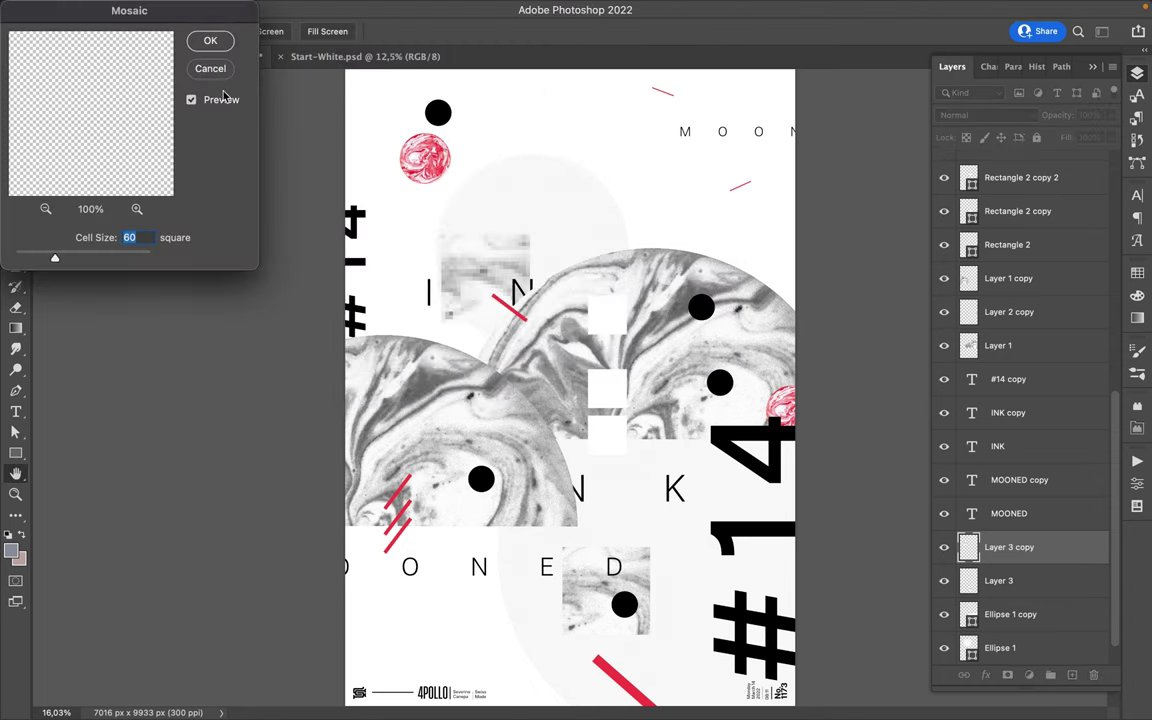
pyautogui.click(206, 44)
pyautogui.press('m')
pyautogui.moveTo(613, 229); pyautogui.dragTo(838, 521)
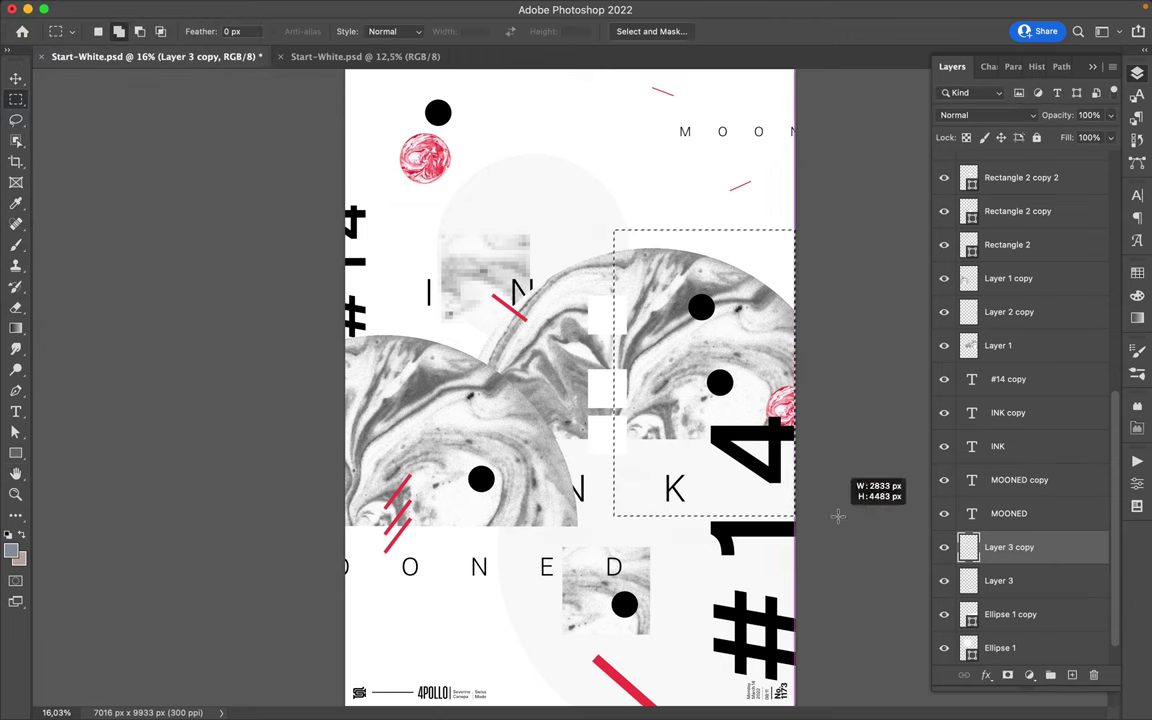
pyautogui.hotkey('ctrl', 'c')
pyautogui.click(575, 273)
# Step: Copy the right marble section to Layer 4, mosaic it, and duplicate it up-right
pyautogui.click(1000, 345)
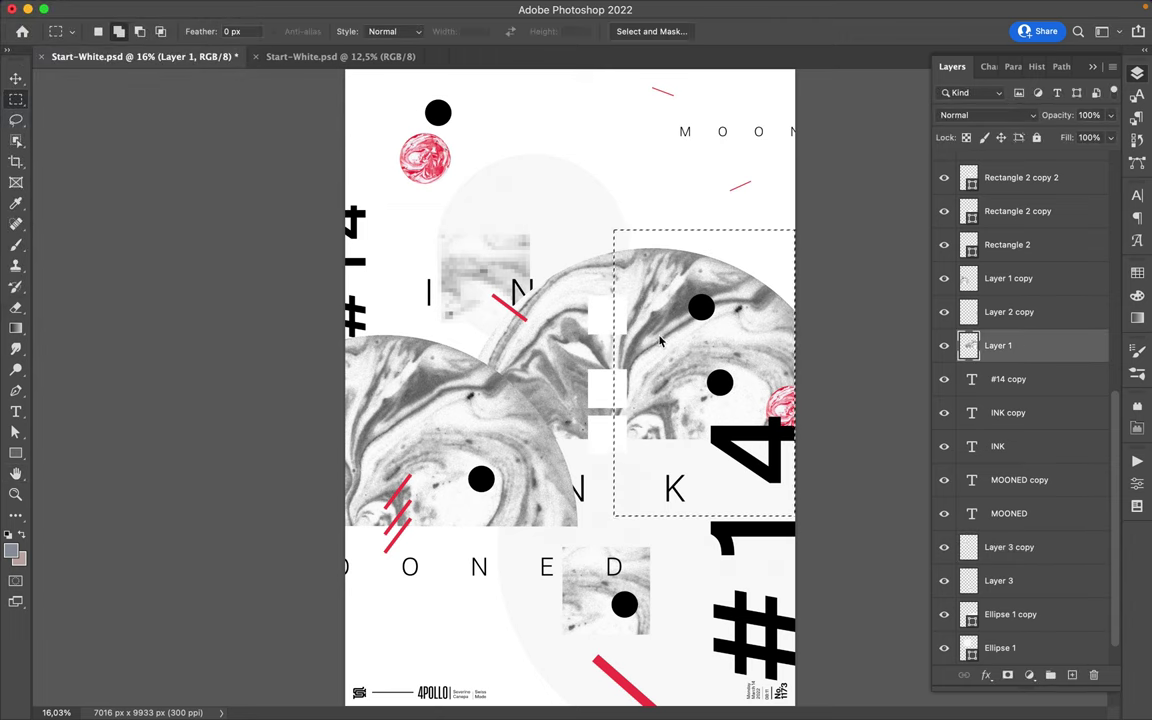
pyautogui.hotkey('ctrl', 'c')
pyautogui.hotkey('ctrl', 'v')
pyautogui.press('v')
pyautogui.click(371, 9)
pyautogui.moveTo(383, 287)
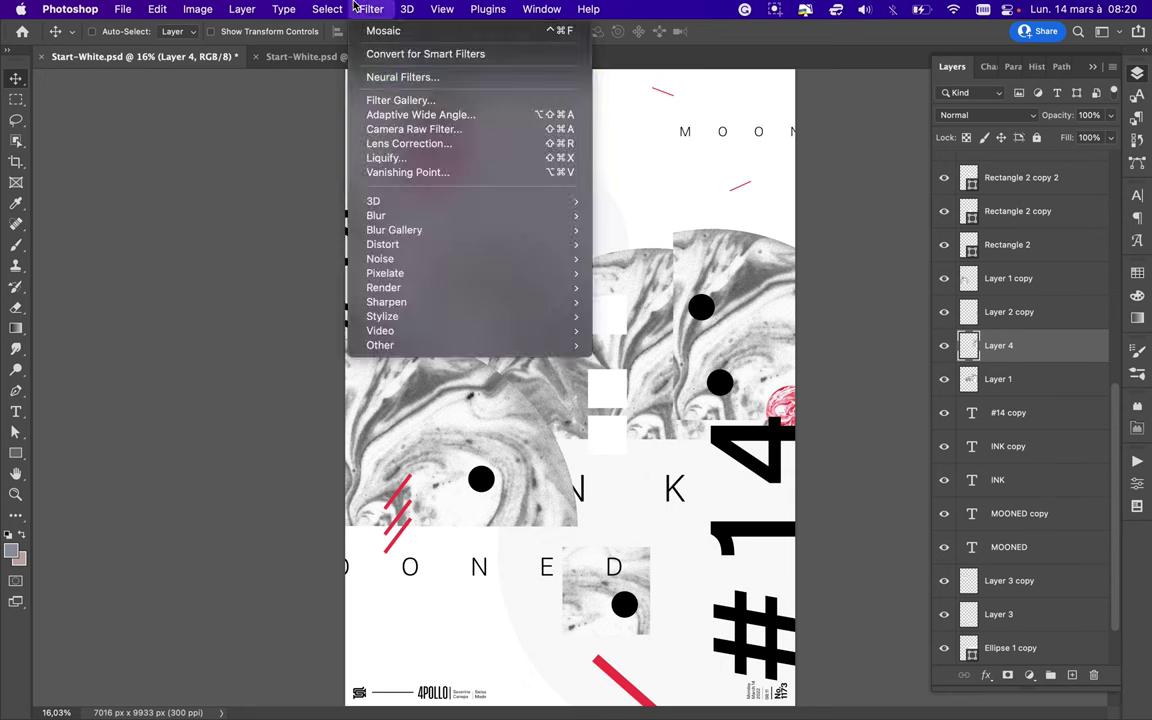
pyautogui.click(383, 31)
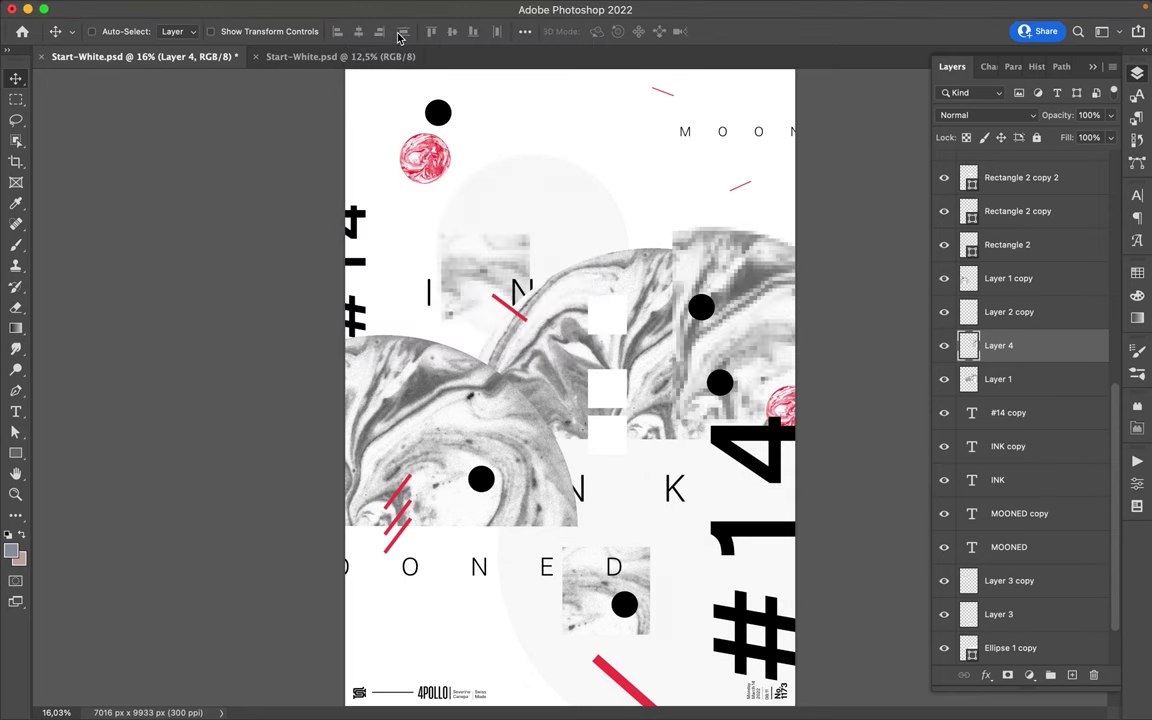
pyautogui.moveTo(740, 227); pyautogui.dragTo(778, 202)
pyautogui.click(330, 9)
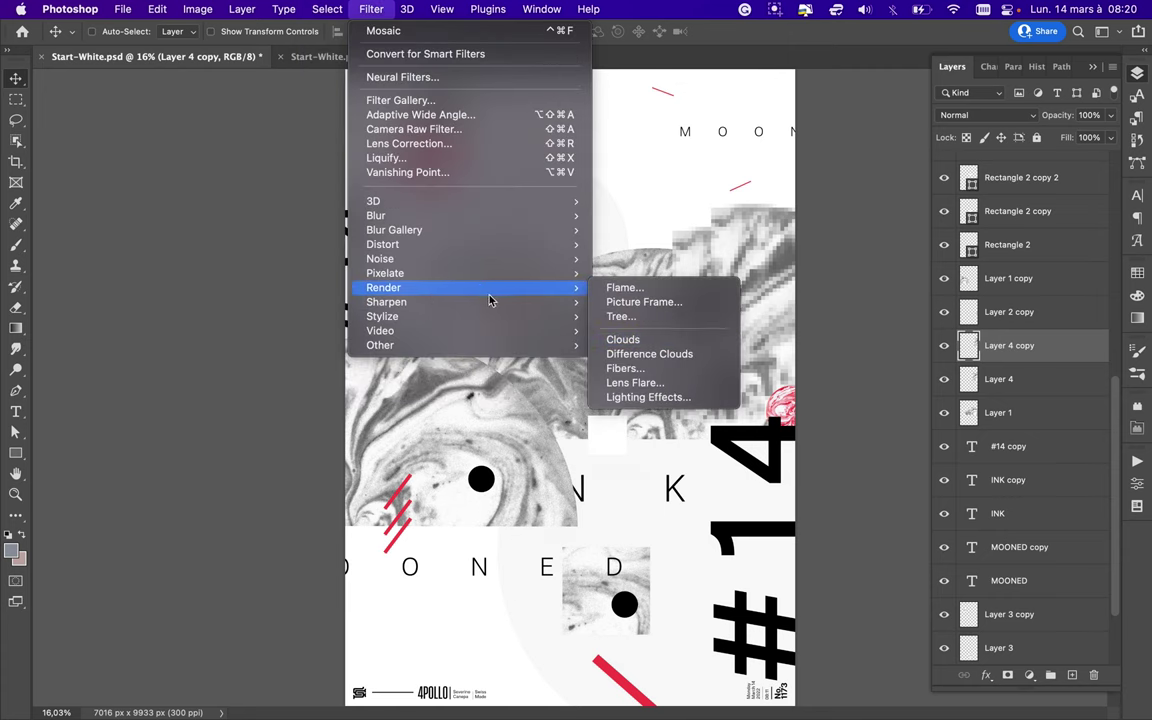
# Step: Reapply Mosaic with larger cells and add a 42% pixelated copy lower left
pyautogui.moveTo(385, 273)
pyautogui.click(655, 346)
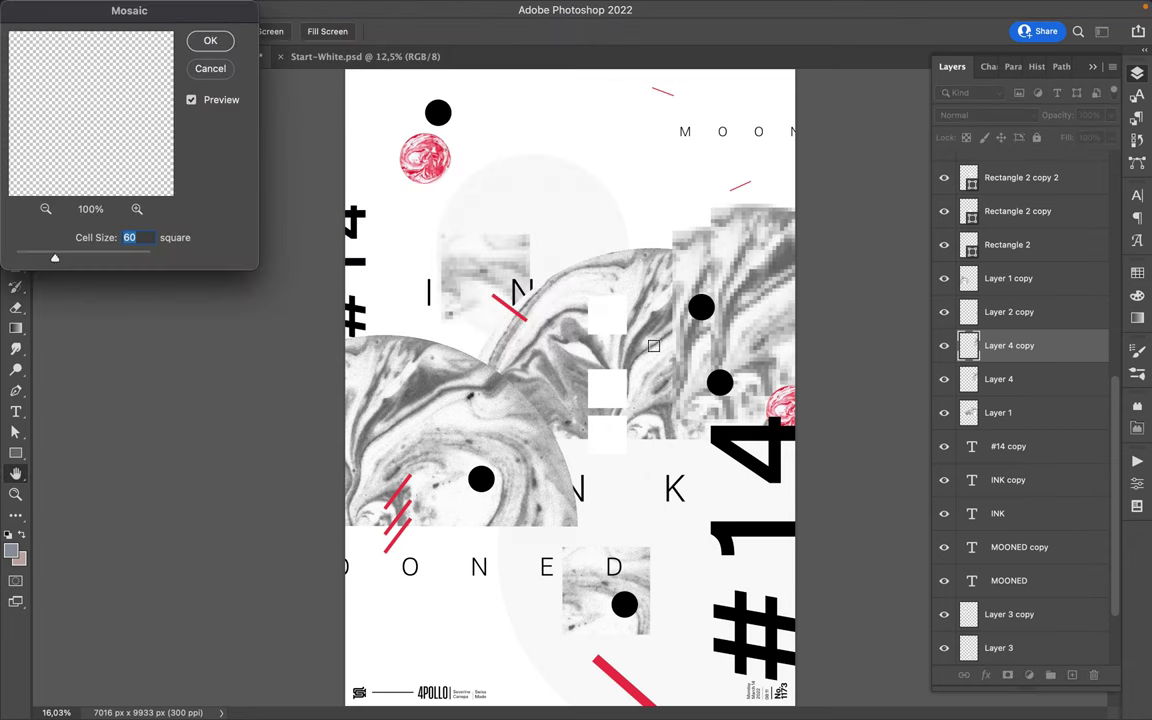
pyautogui.moveTo(74, 262); pyautogui.dragTo(131, 260)
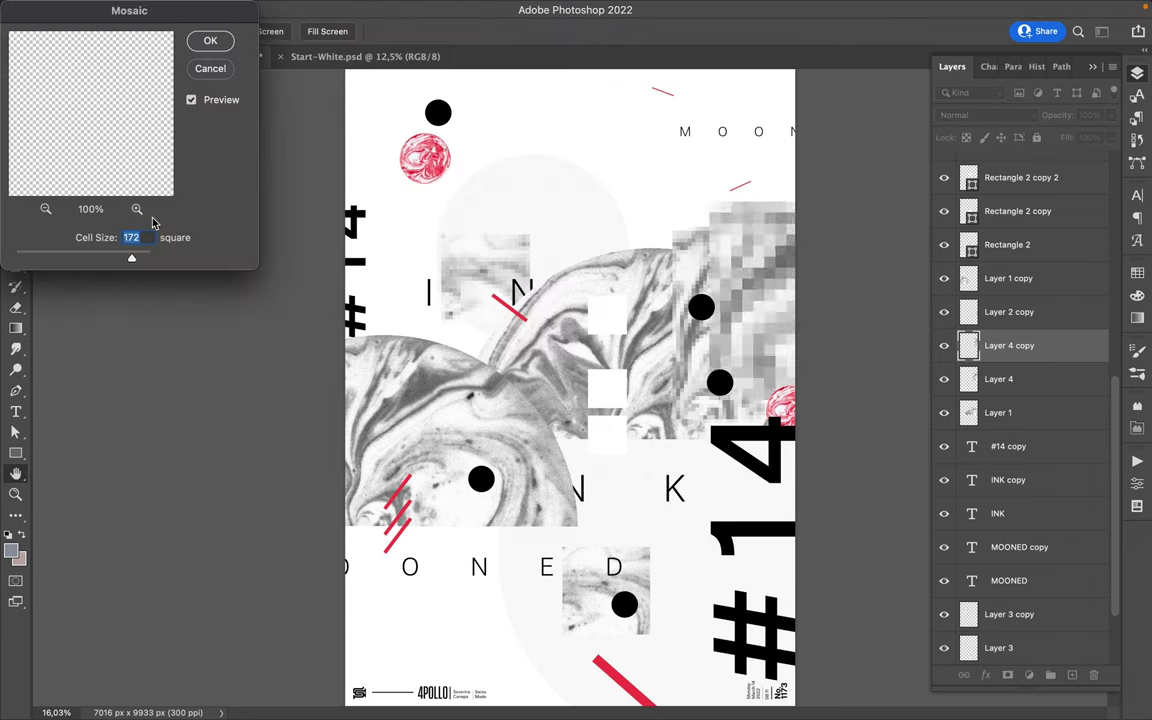
pyautogui.click(211, 42)
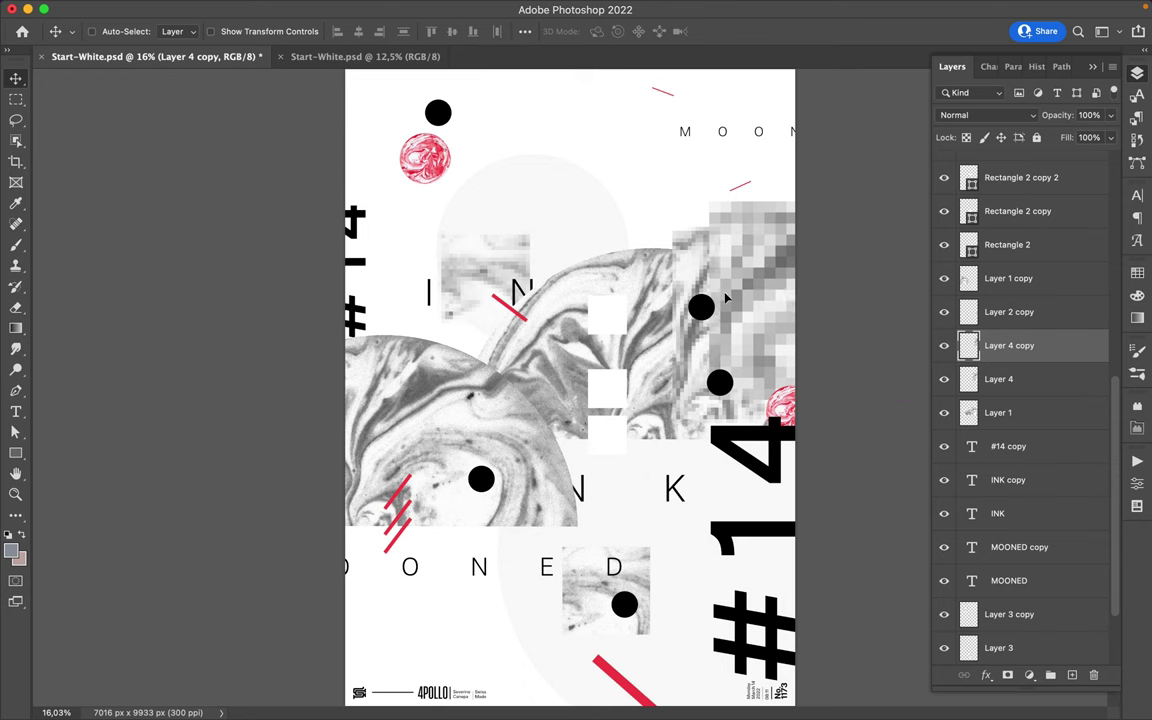
pyautogui.keyDown('alt'); pyautogui.moveTo(727, 297); pyautogui.dragTo(400, 330); pyautogui.keyUp('alt')
pyautogui.hotkey('ctrl', 't')
pyautogui.moveTo(540, 437)
pyautogui.mouseDown()
pyautogui.moveTo(431, 326)
pyautogui.moveTo(488, 535)
pyautogui.mouseUp()
pyautogui.press('Return')
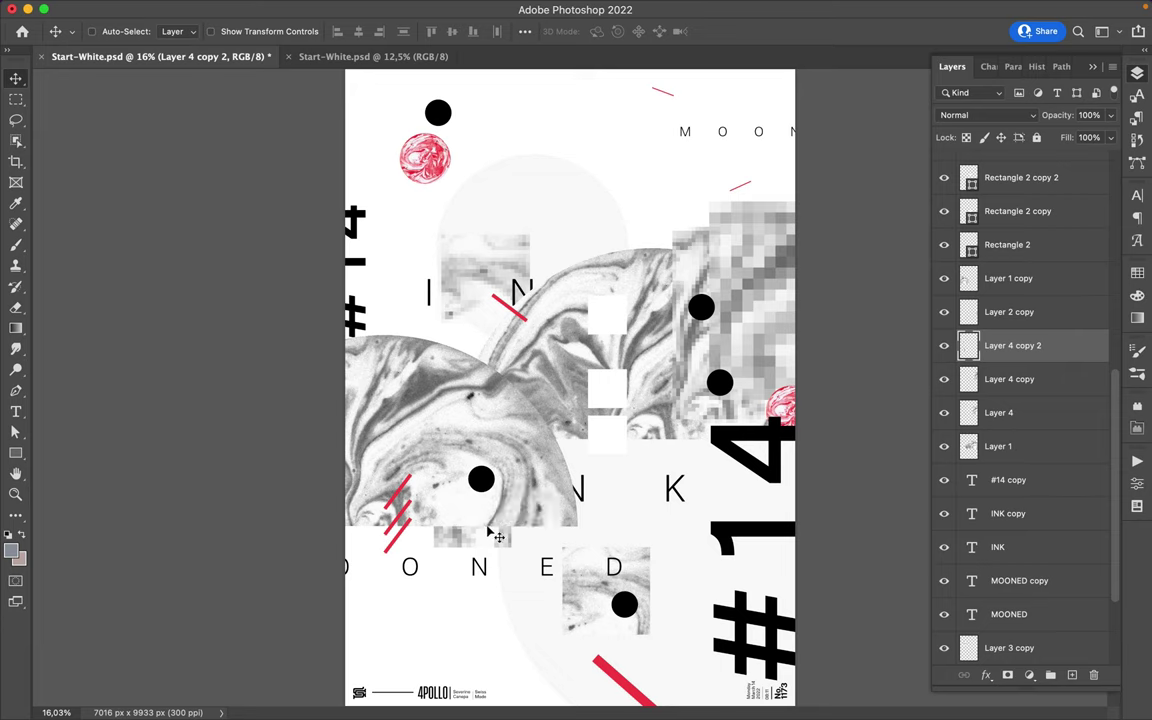
# Step: Copy a strip of the left marble half-circle to Layer 5 and move it up
pyautogui.keyDown('ctrl'); pyautogui.click(432, 458); pyautogui.keyUp('ctrl')
pyautogui.press('m')
pyautogui.hotkey('ctrl', 'j')
pyautogui.press('v')
pyautogui.moveTo(381, 522)
pyautogui.mouseDown()
pyautogui.moveTo(335, 437)
pyautogui.moveTo(334, 457)
pyautogui.mouseUp()
pyautogui.click(371, 9)
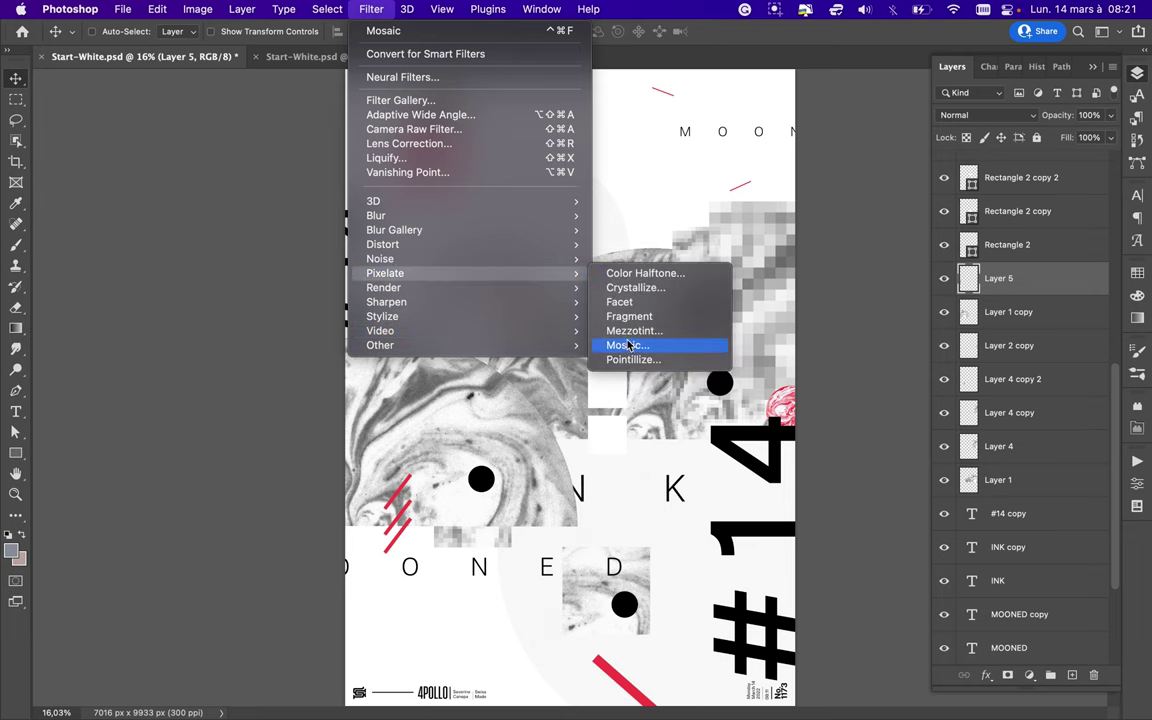
# Step: Apply Mosaic to the marble strip on Layer 5 and place a copy along the left half-circle's edge
pyautogui.click(630, 345)
pyautogui.click(208, 41)
pyautogui.press('v')
pyautogui.moveTo(320, 460); pyautogui.dragTo(800, 224)
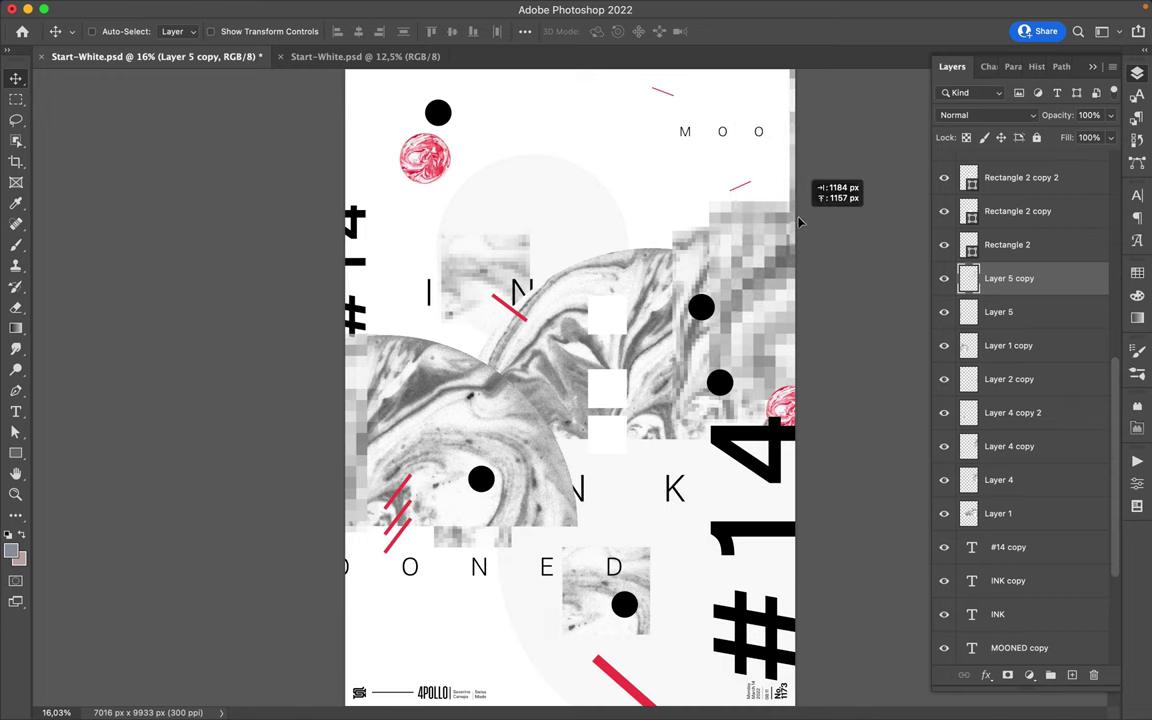
pyautogui.moveTo(800, 224)
pyautogui.mouseDown()
pyautogui.moveTo(765, 265)
pyautogui.moveTo(655, 505)
pyautogui.mouseUp()
# Step: Rotate another pixelated strip copy and lay it horizontally below INK
pyautogui.scroll(-1, 790, 219)
pyautogui.scroll(-1, 795, 220)
pyautogui.hotkey('ctrl', 't')
pyautogui.moveTo(680, 400); pyautogui.dragTo(717, 452)
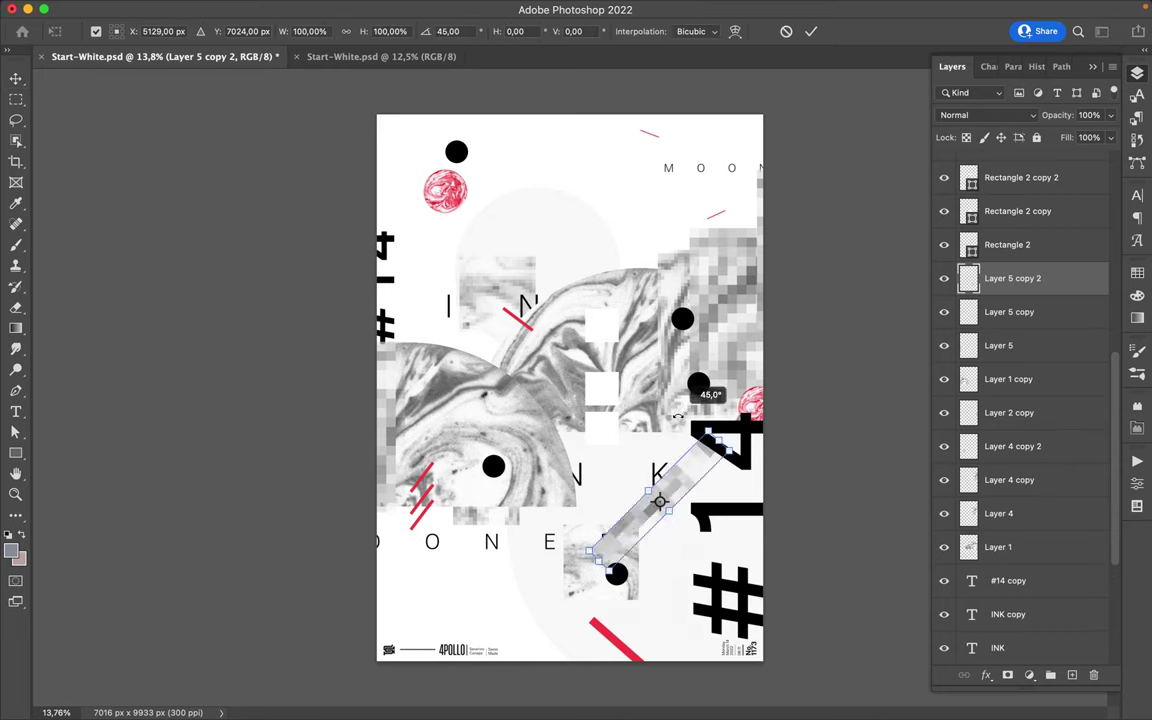
pyautogui.press('Return')
pyautogui.moveTo(625, 507); pyautogui.dragTo(530, 511)
pyautogui.rightClick(445, 188)
# Step: Duplicate the red marble ball, enlarge it, and position it near the centre right
pyautogui.click(462, 193)
pyautogui.moveTo(460, 197)
pyautogui.mouseDown()
pyautogui.moveTo(640, 310)
pyautogui.moveTo(604, 386)
pyautogui.moveTo(686, 304)
pyautogui.mouseUp()
pyautogui.hotkey('ctrl', 't')
pyautogui.press('Return')
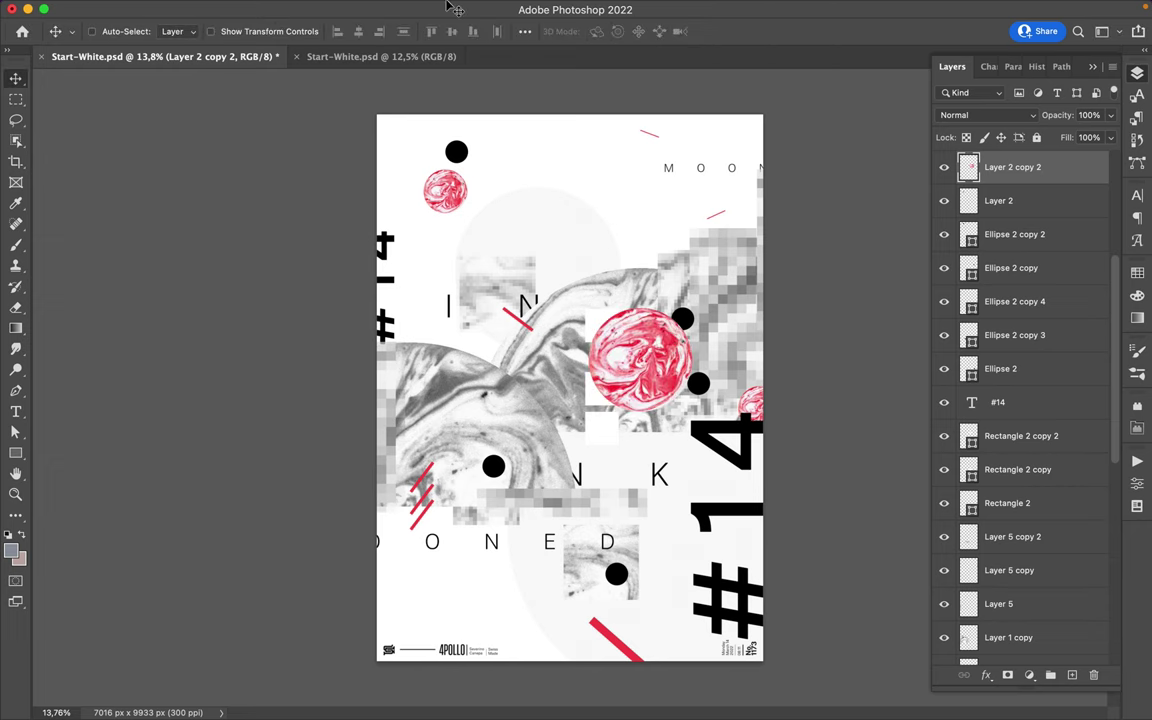
pyautogui.moveTo(653, 346)
pyautogui.mouseDown()
pyautogui.moveTo(668, 351)
pyautogui.moveTo(501, 420)
pyautogui.mouseUp()
# Step: Mosaic-pixelate another red ball copy, move it onto DONED, and raise its layer just below Rectangle 2
pyautogui.click(326, 8)
pyautogui.click(527, 375)
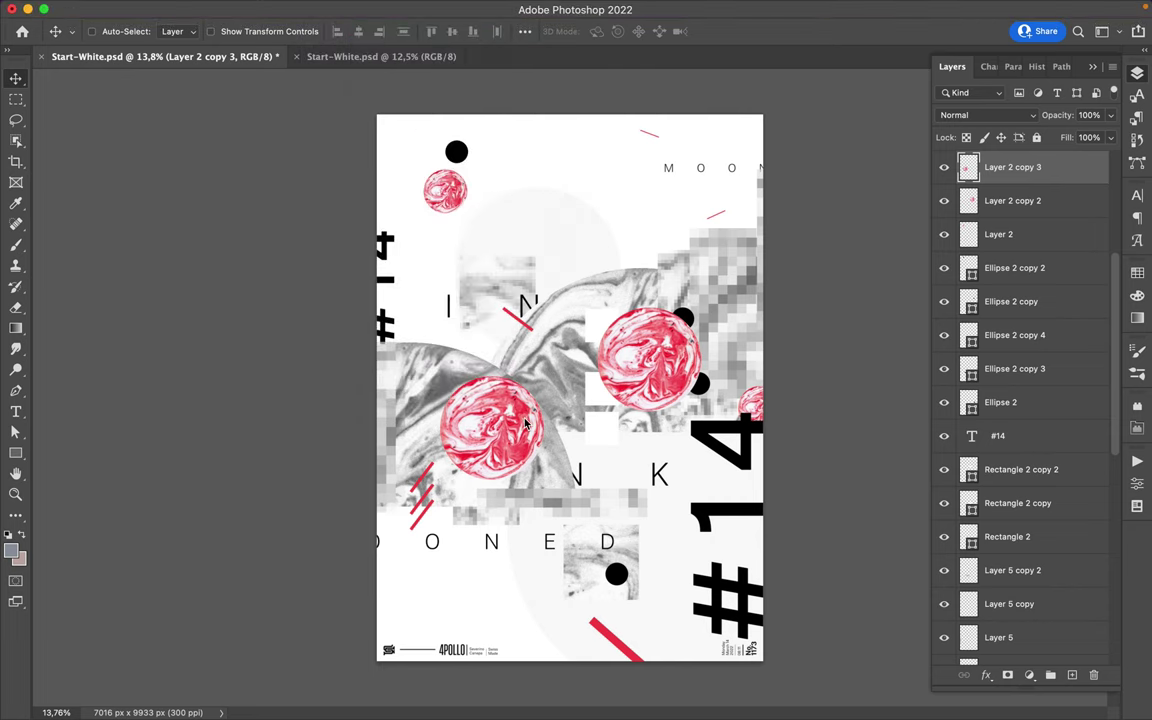
pyautogui.moveTo(527, 425); pyautogui.dragTo(532, 525)
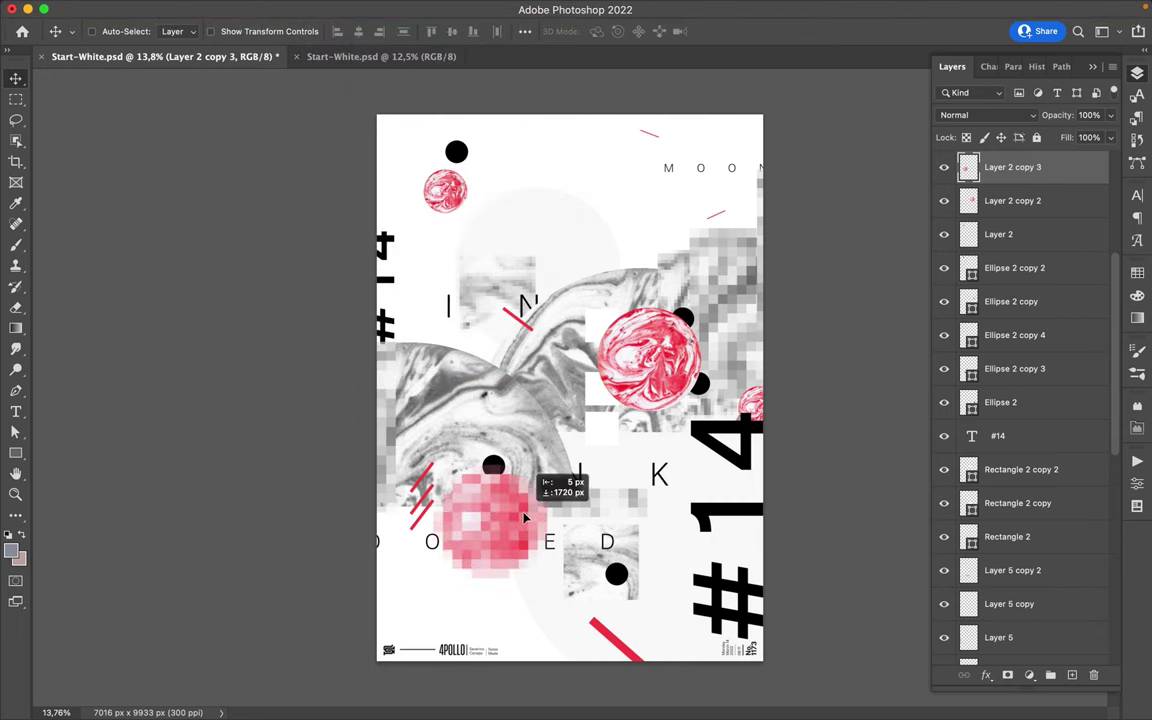
pyautogui.moveTo(1047, 172); pyautogui.dragTo(1015, 550)
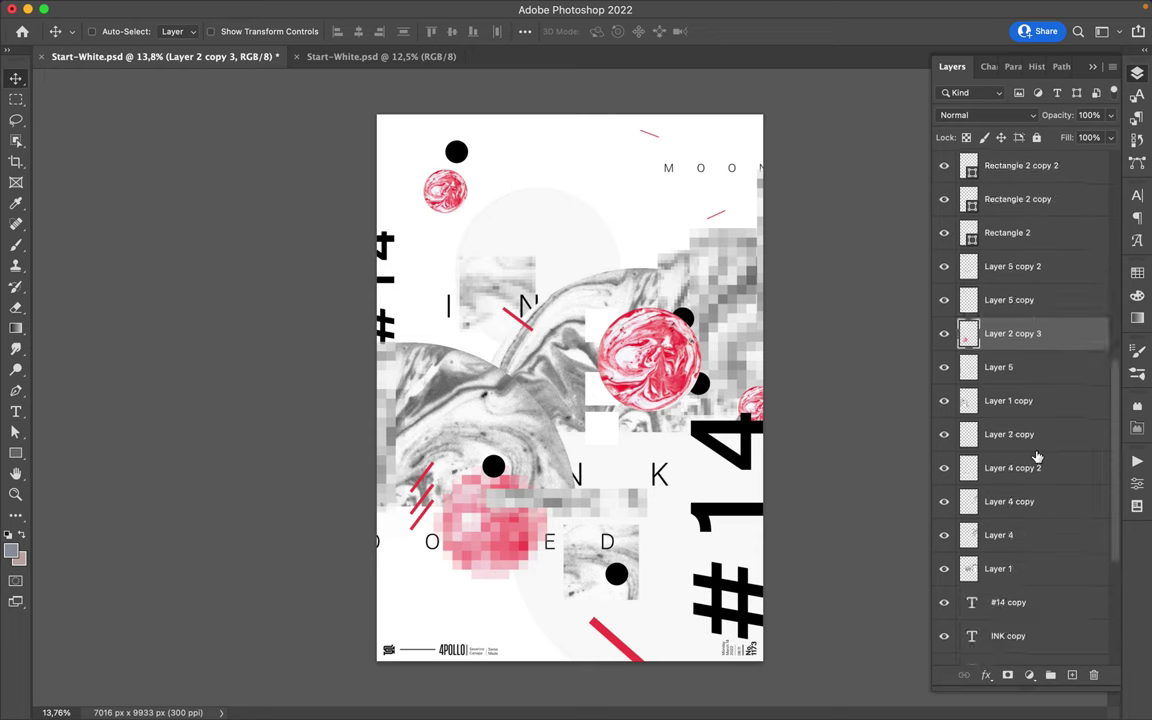
pyautogui.scroll(-3, 1037, 437)
pyautogui.moveTo(1031, 432); pyautogui.dragTo(1005, 395)
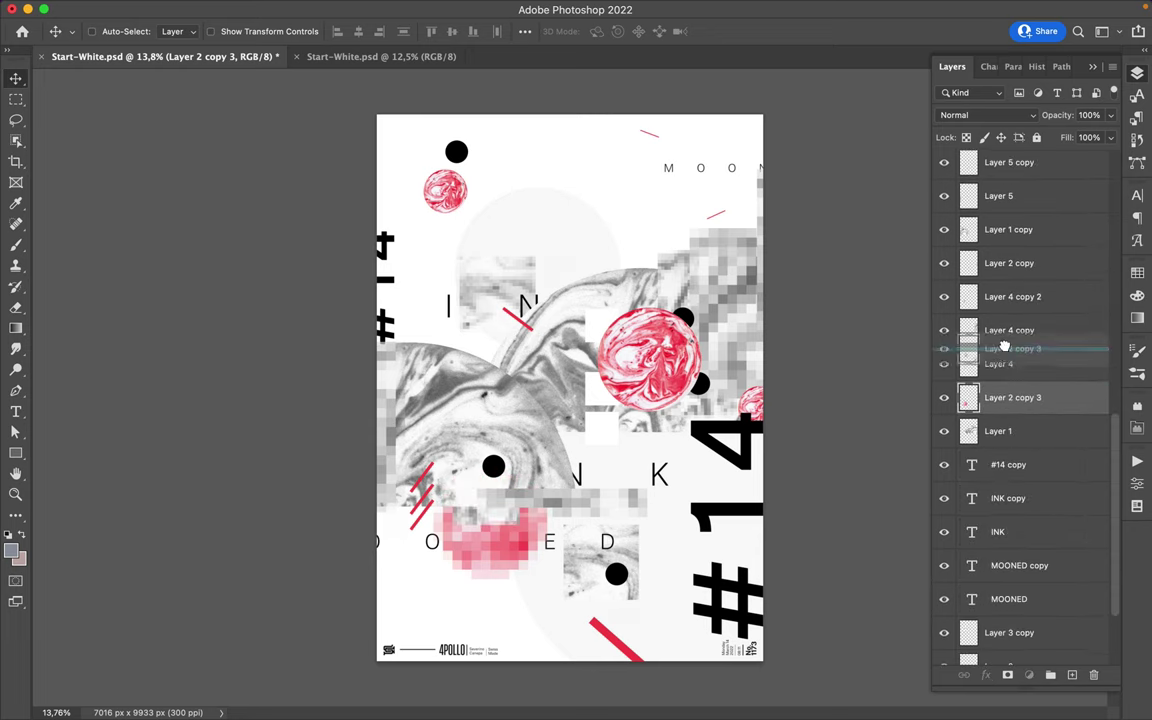
pyautogui.moveTo(1005, 395); pyautogui.dragTo(1005, 258)
pyautogui.scroll(2, 1005, 260)
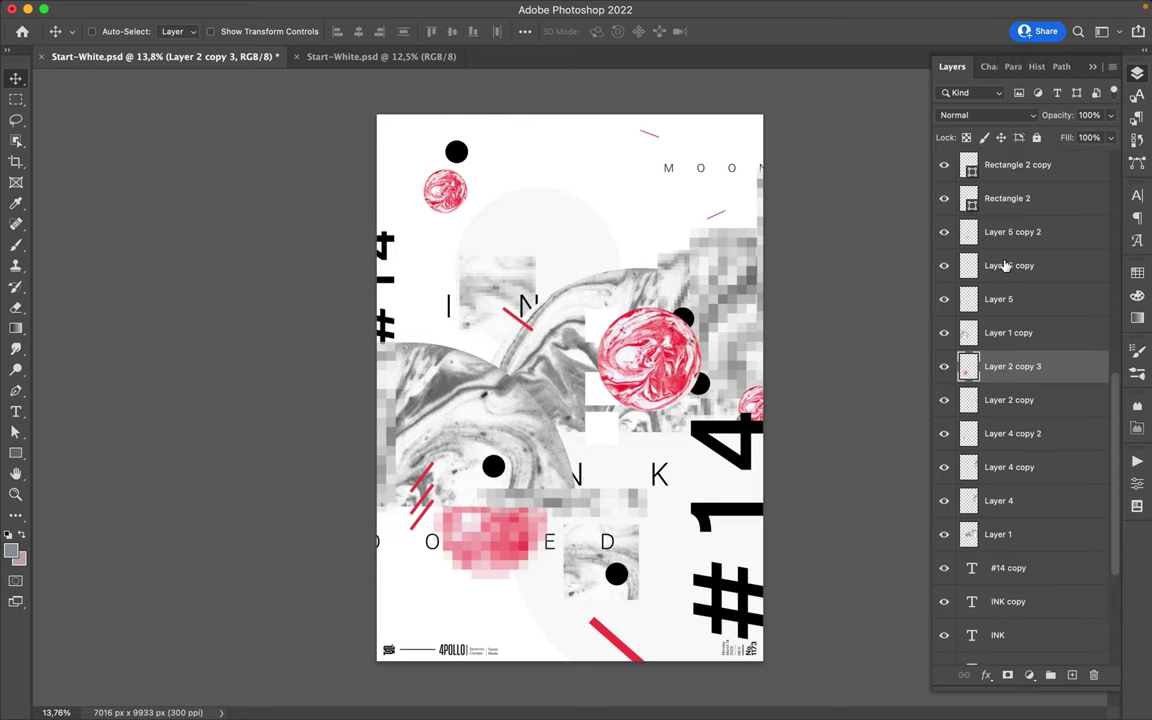
pyautogui.moveTo(1005, 366); pyautogui.dragTo(1000, 220)
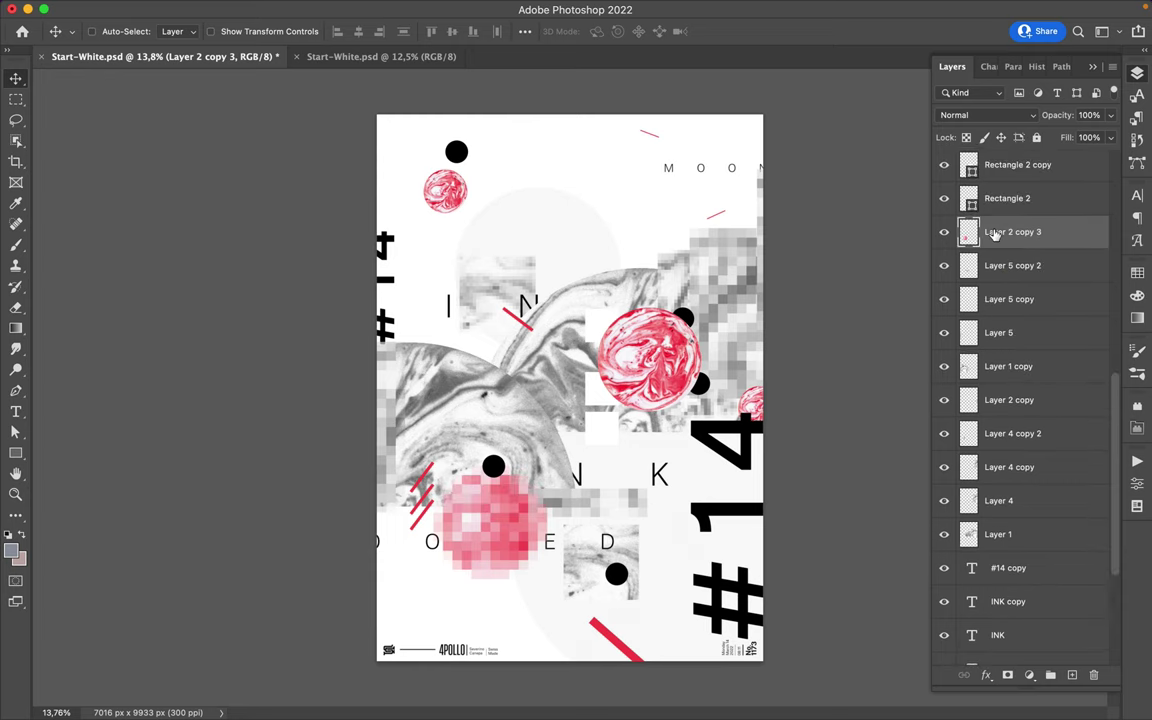
# Step: Shrink the pixelated ball to about 53% beside the dot near INK
pyautogui.hotkey('ctrl', 't')
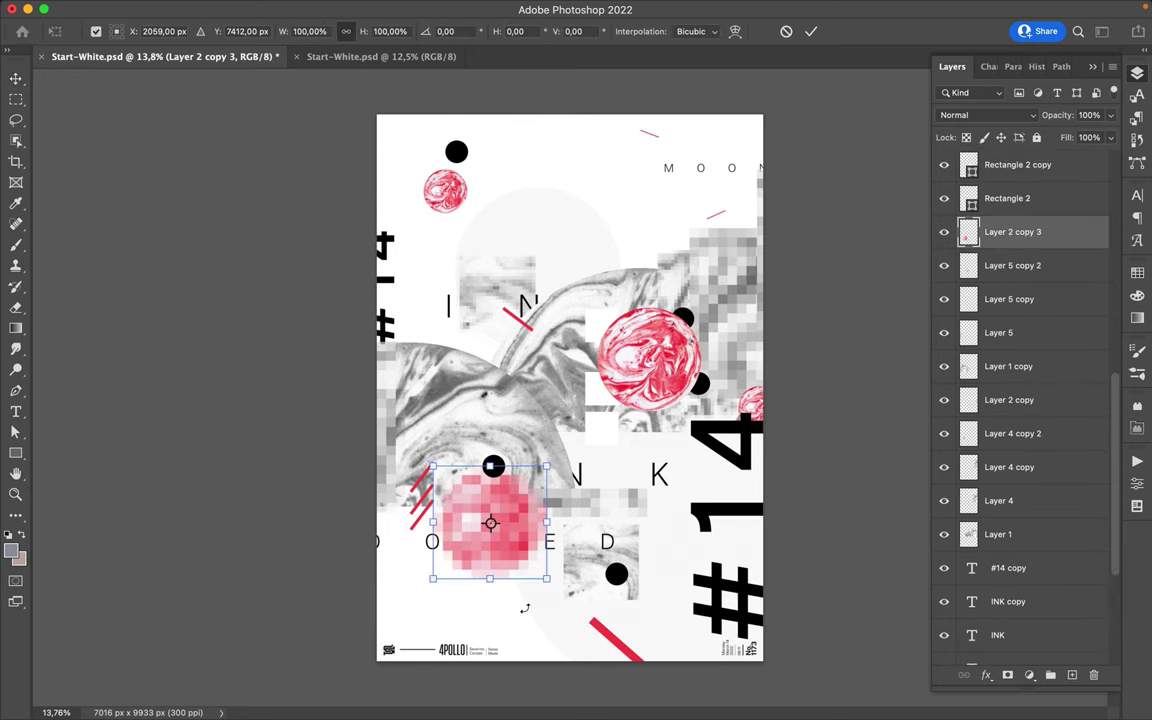
pyautogui.moveTo(436, 585); pyautogui.dragTo(490, 520)
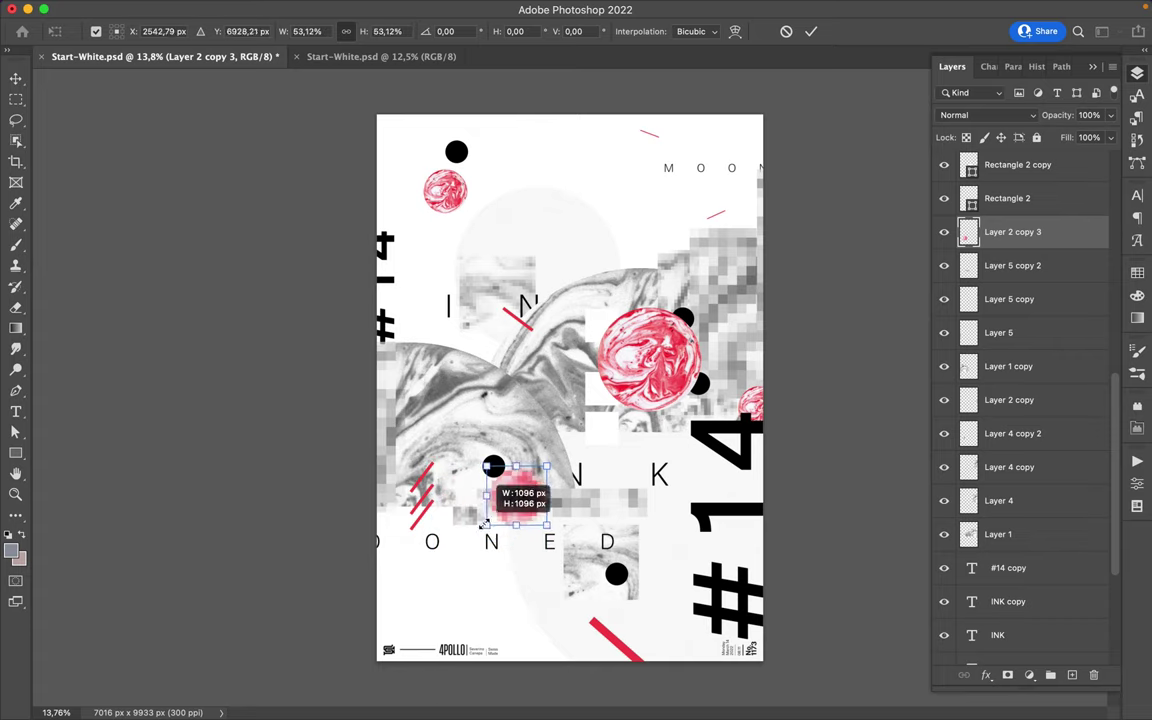
pyautogui.press('Return')
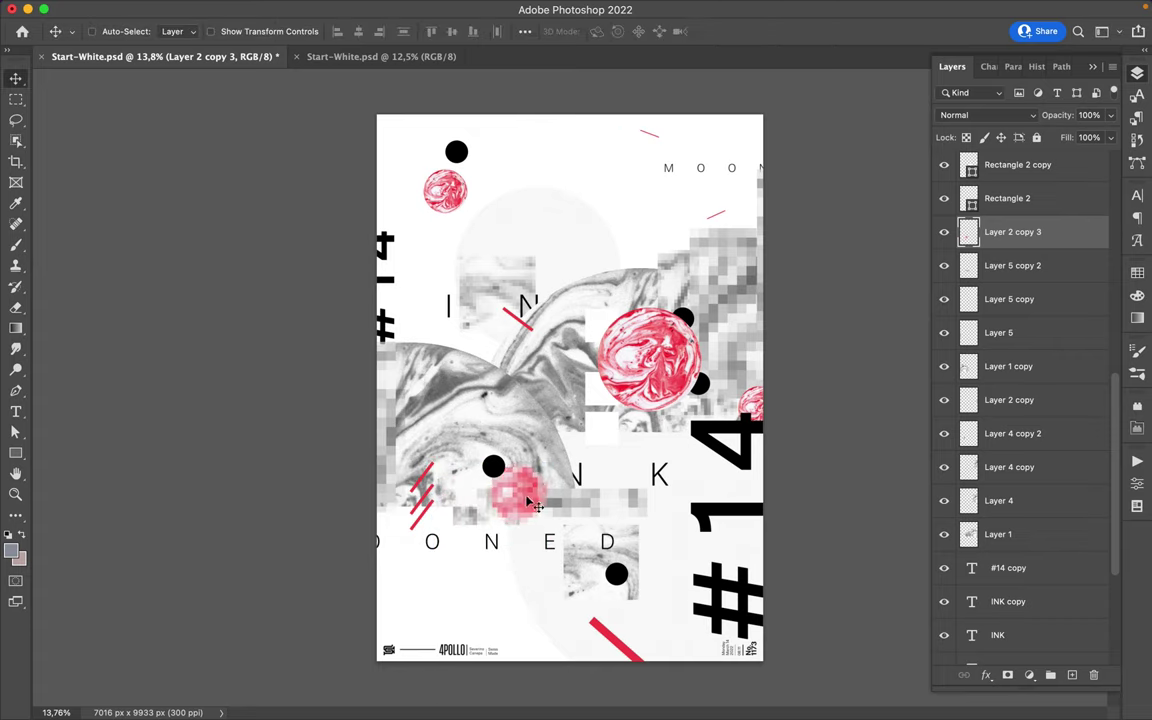
pyautogui.click(457, 155)
pyautogui.hotkey('ctrl', 't')
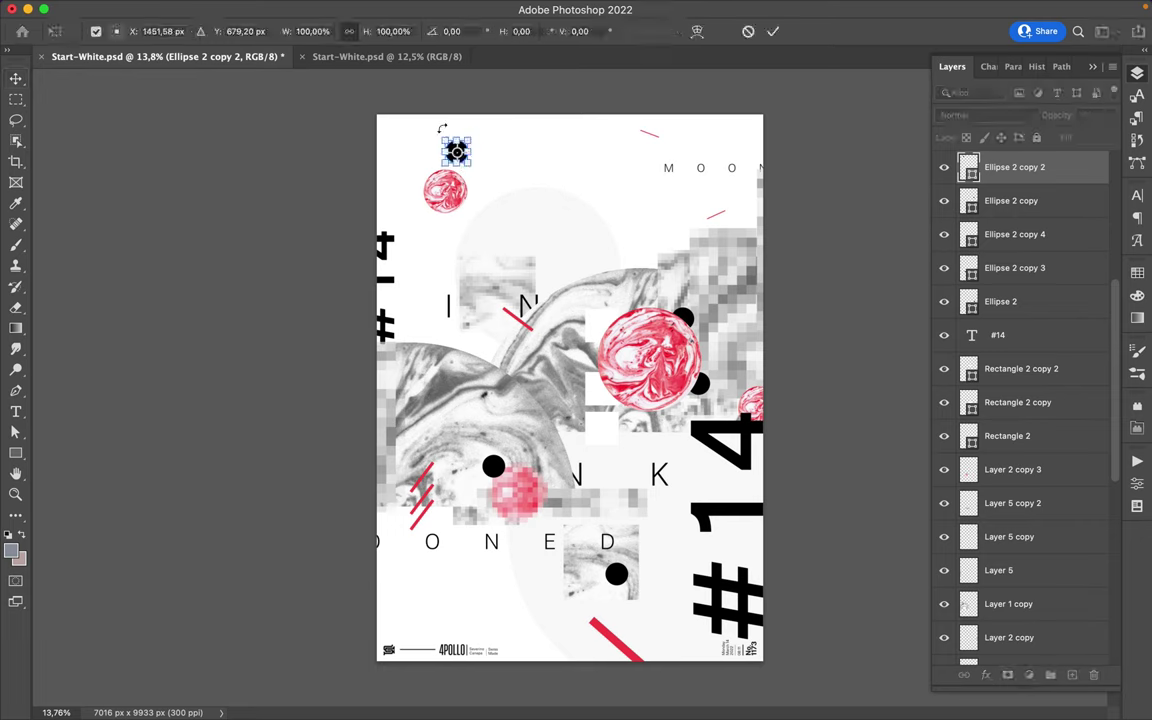
# Step: Shrink the top black dot to about half and nearly double the dot above the red sphere
pyautogui.moveTo(468, 164); pyautogui.dragTo(463, 158)
pyautogui.press('Return')
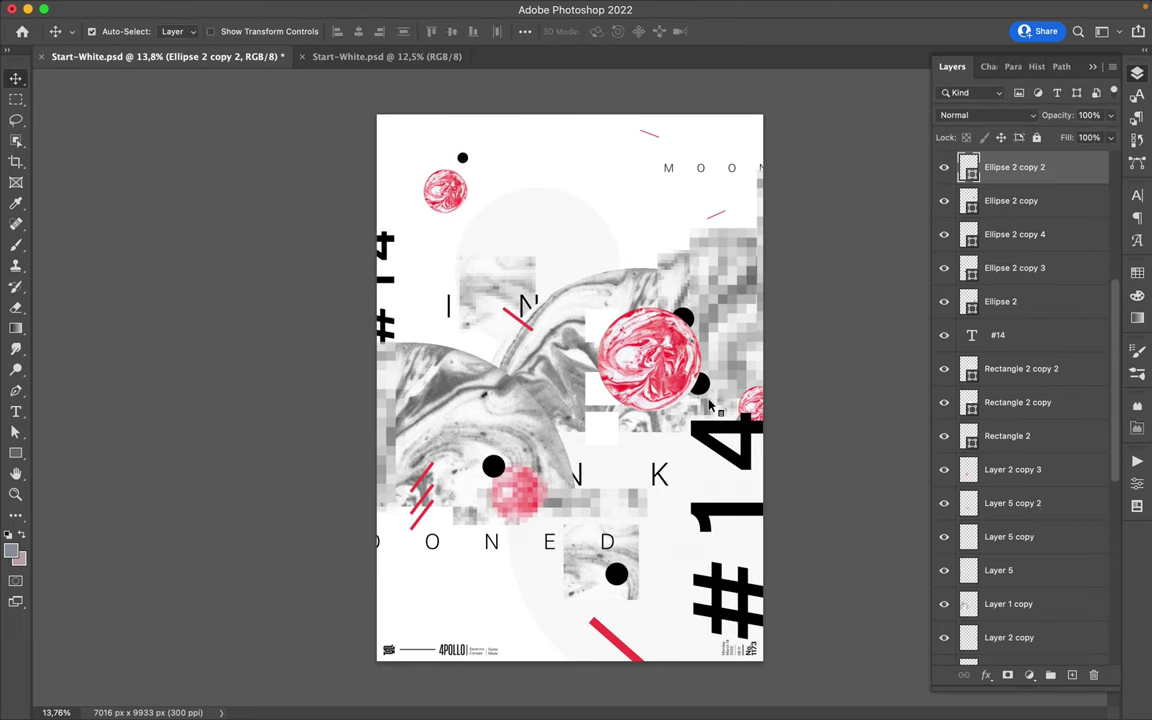
pyautogui.click(683, 318)
pyautogui.hotkey('ctrl', 't')
pyautogui.moveTo(672, 307)
pyautogui.mouseDown()
pyautogui.moveTo(661, 265)
pyautogui.moveTo(686, 302)
pyautogui.mouseUp()
pyautogui.press('Return')
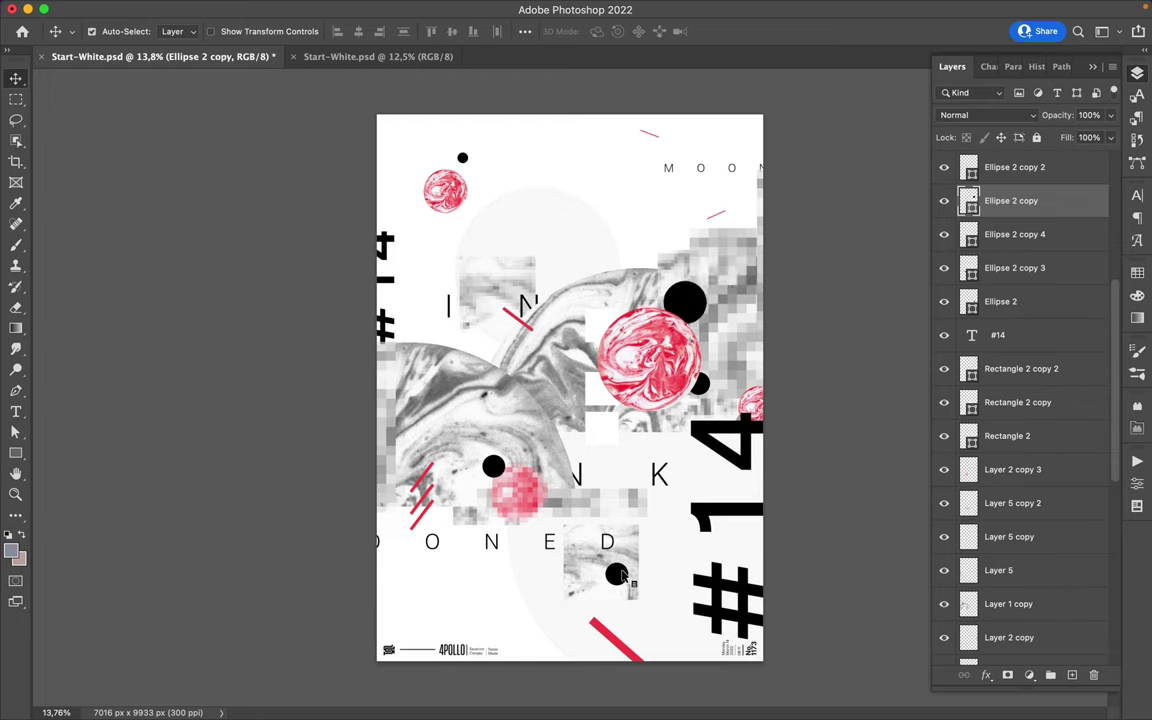
# Step: Shrink the dot beside the D to about 59%, nudge it right and down, and save the poster
pyautogui.click(617, 574)
pyautogui.hotkey('ctrl', 't')
pyautogui.moveTo(628, 563); pyautogui.dragTo(622, 574)
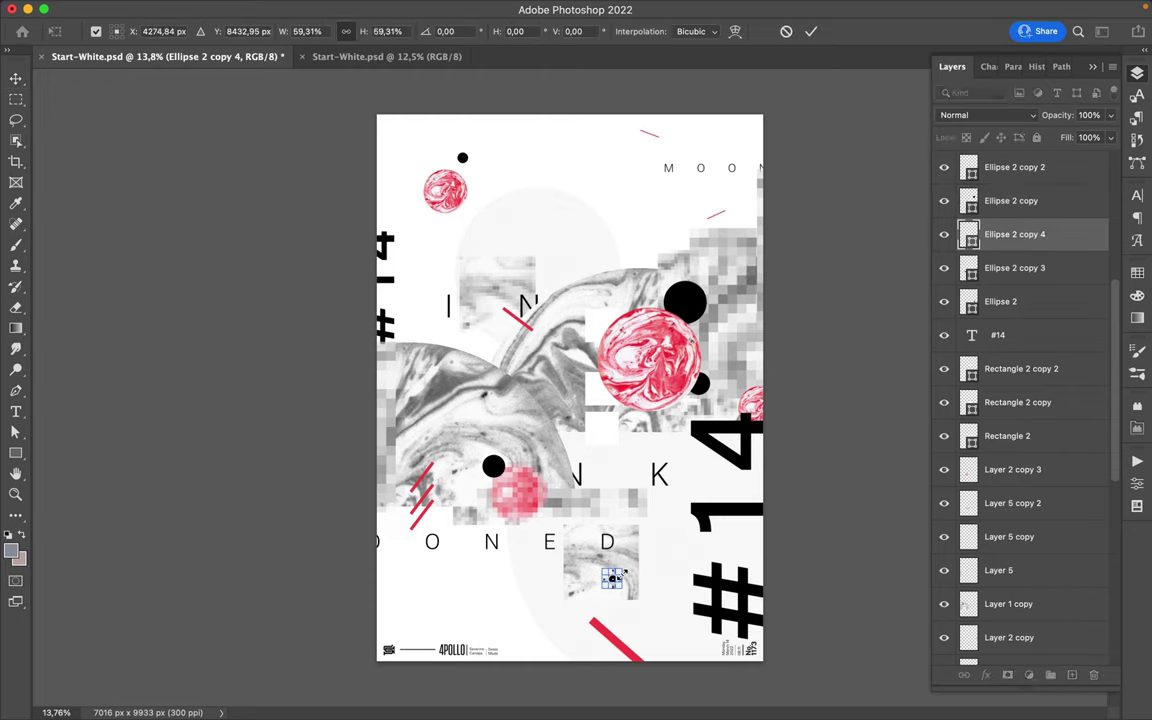
pyautogui.press('Return')
pyautogui.moveTo(563, 527); pyautogui.dragTo(603, 538)
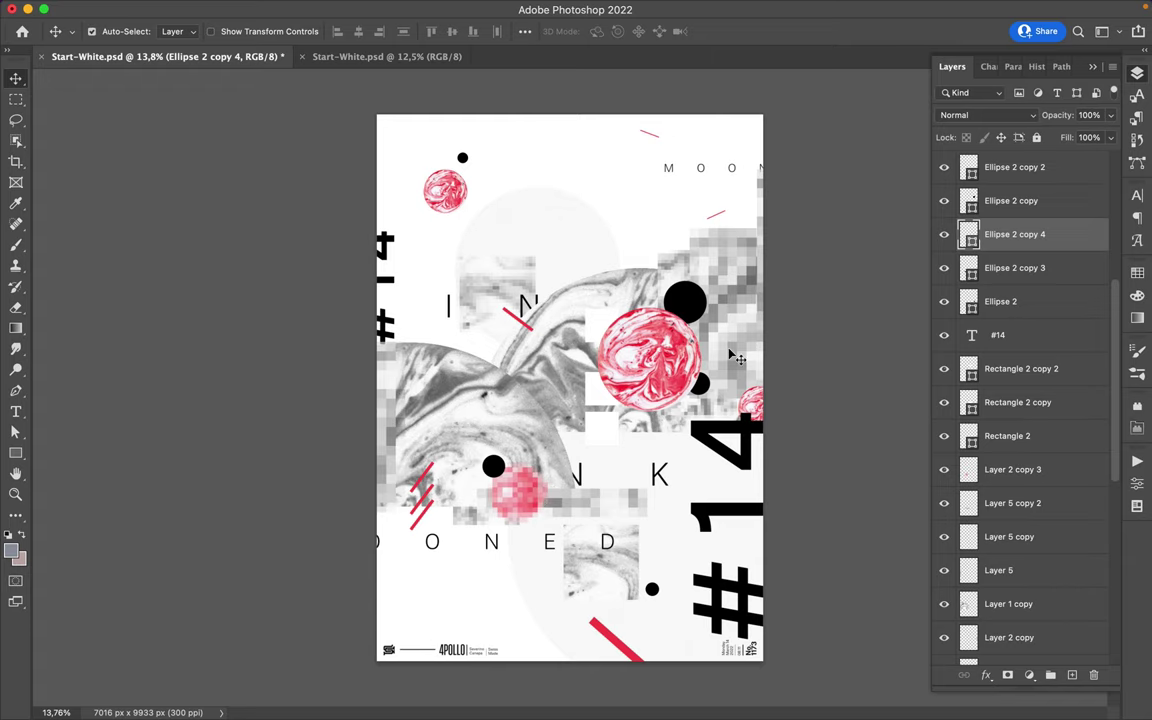
pyautogui.hotkey('ctrl', 's')
pyautogui.click(775, 9)
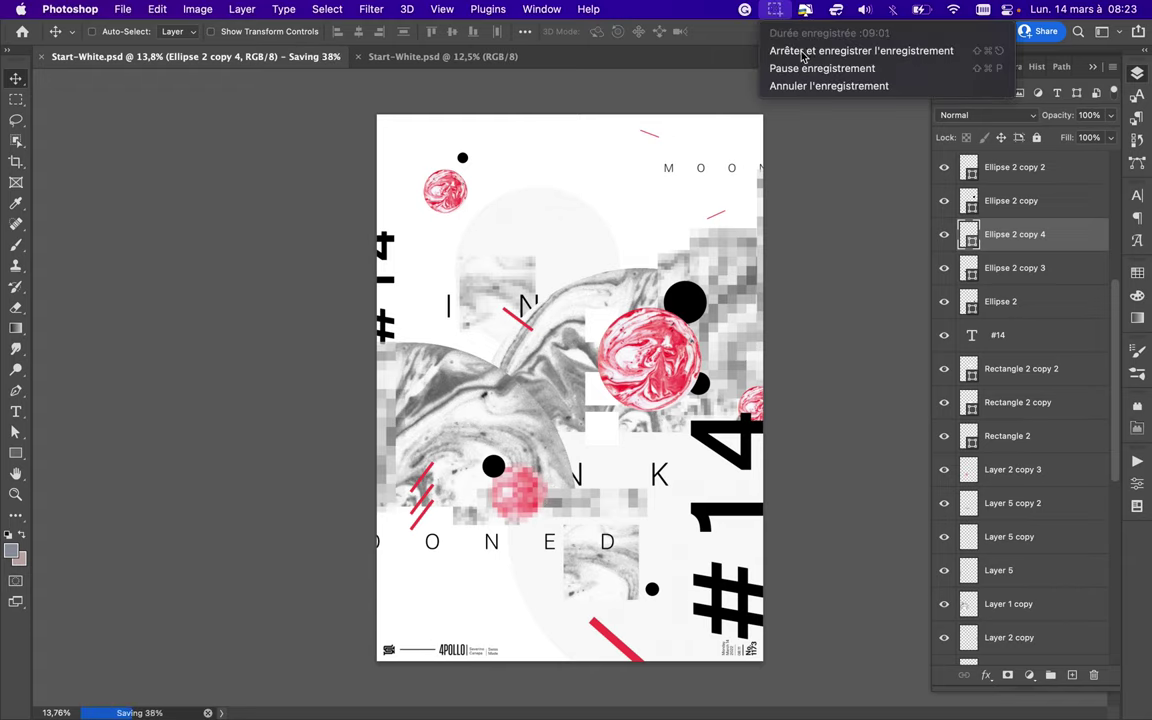